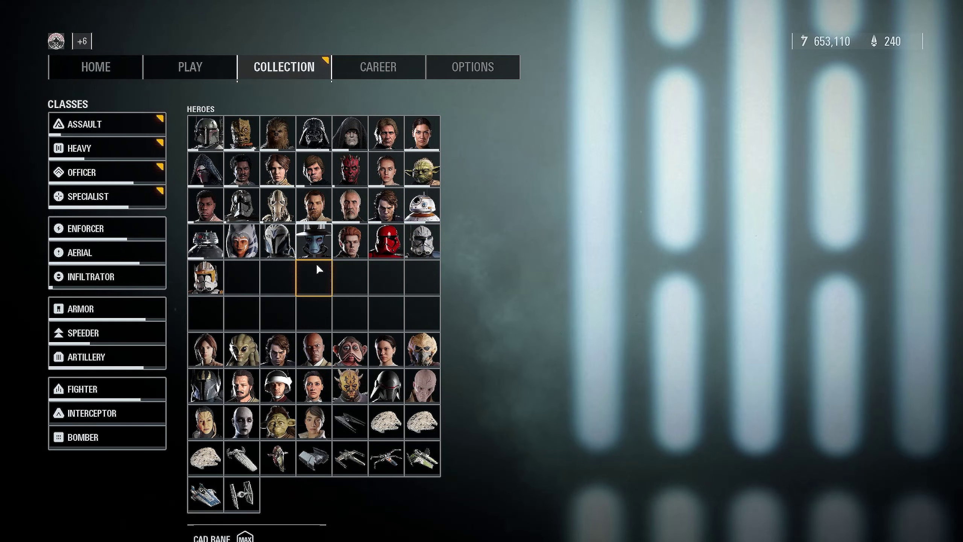
left_click(315, 254)
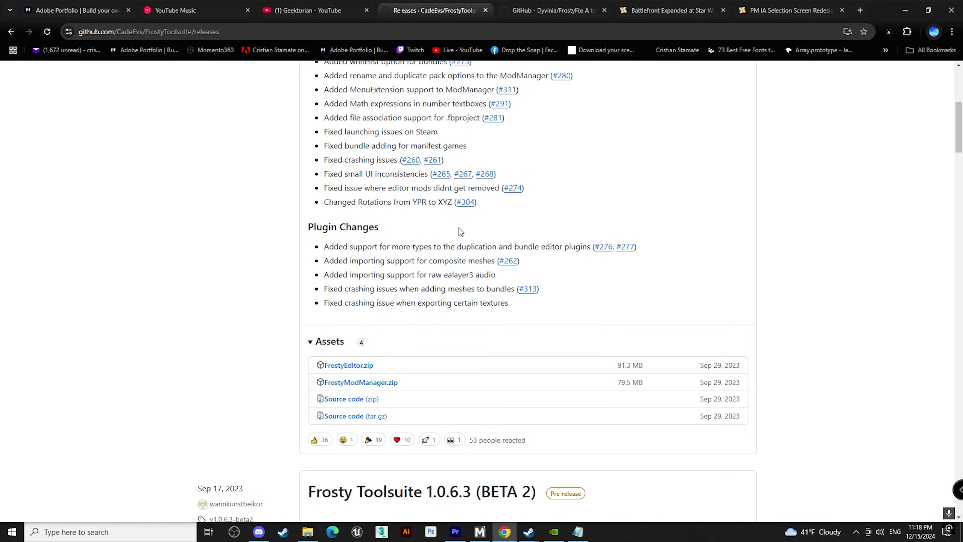
- Download FrostyModManager.zip from the Frosty Toolsuite 1.0.6.3 release and open the WinRAR download page from the web search results
scroll(461, 232, "up", 6)
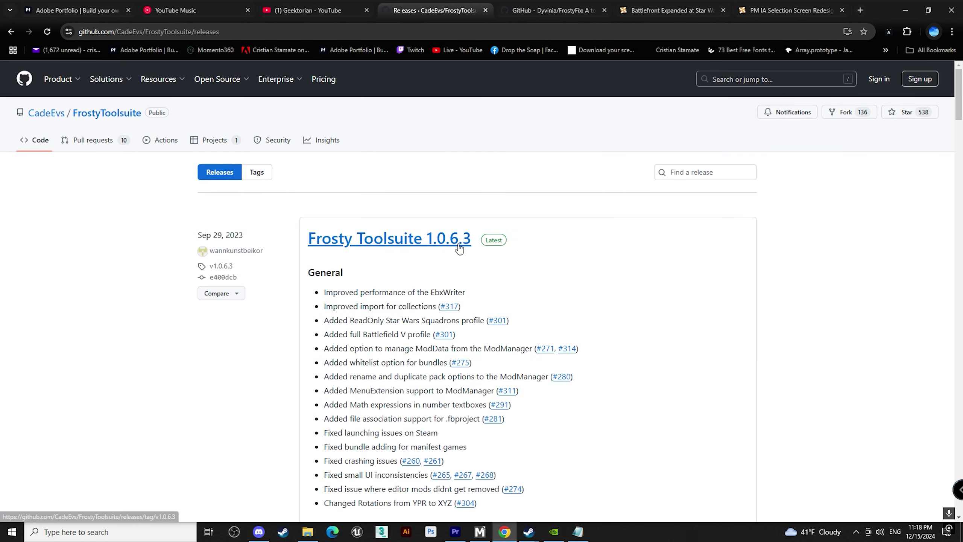
scroll(406, 270, "down", 2)
scroll(406, 271, "down", 7)
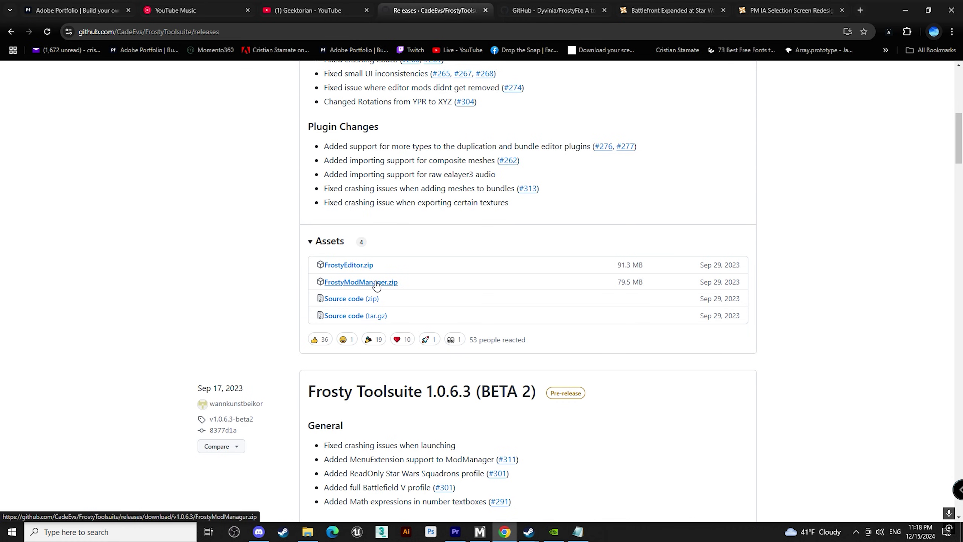
left_click(376, 285)
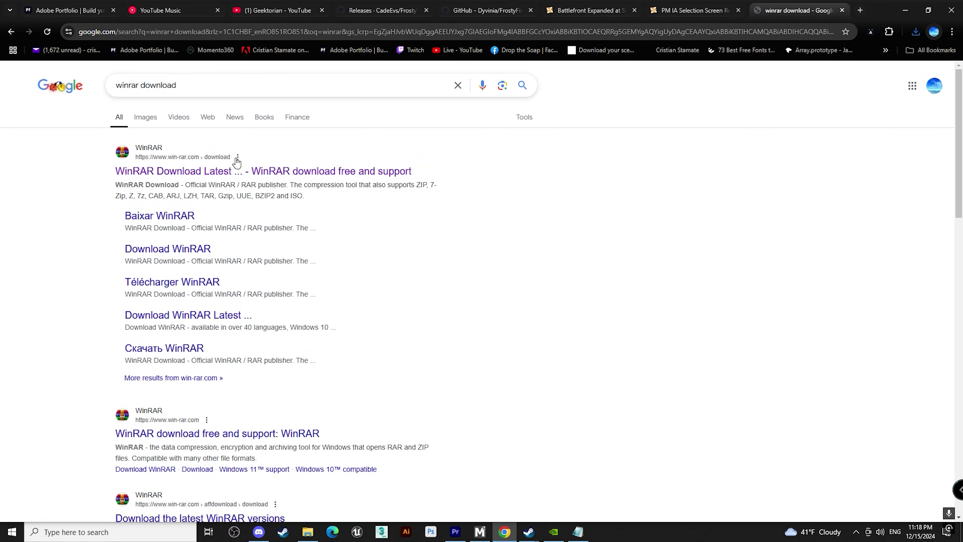
left_click(241, 172)
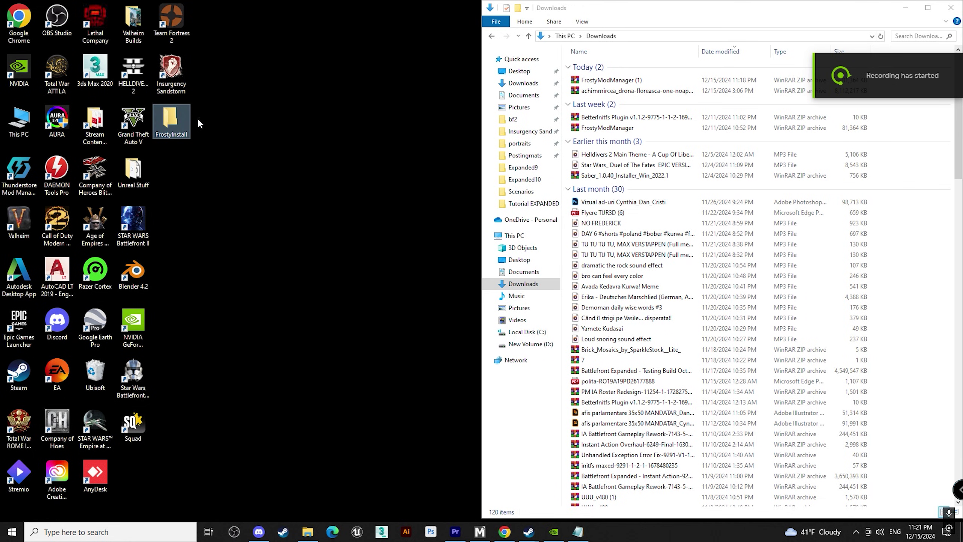
- Extract the FrostyModManager folder from the downloaded FrostyModManager (1) archive into the FrostyInstall desktop folder and open the extracted folder
double_click(181, 127)
left_click_drag(581, 100, 2, 125)
double_click(611, 80)
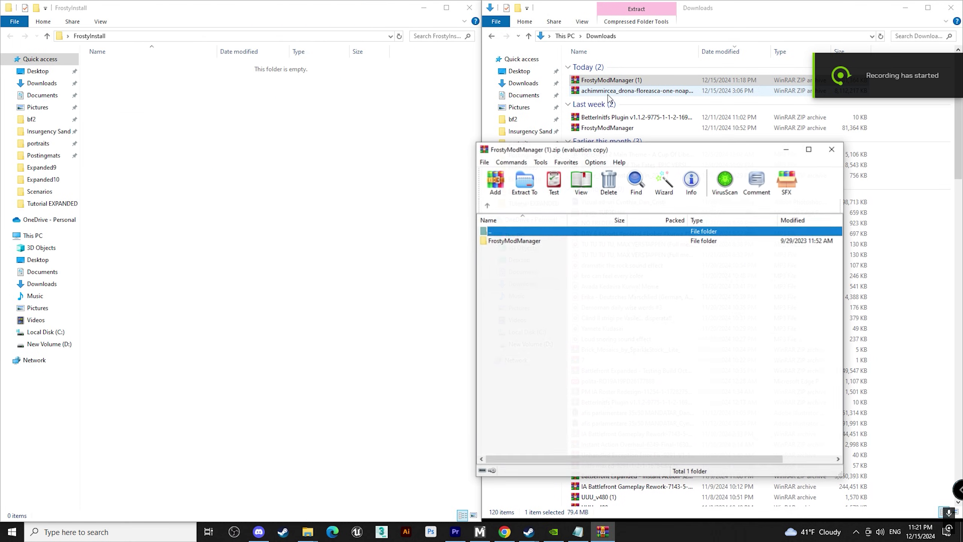
left_click(539, 241)
left_click_drag(179, 146, 178, 146)
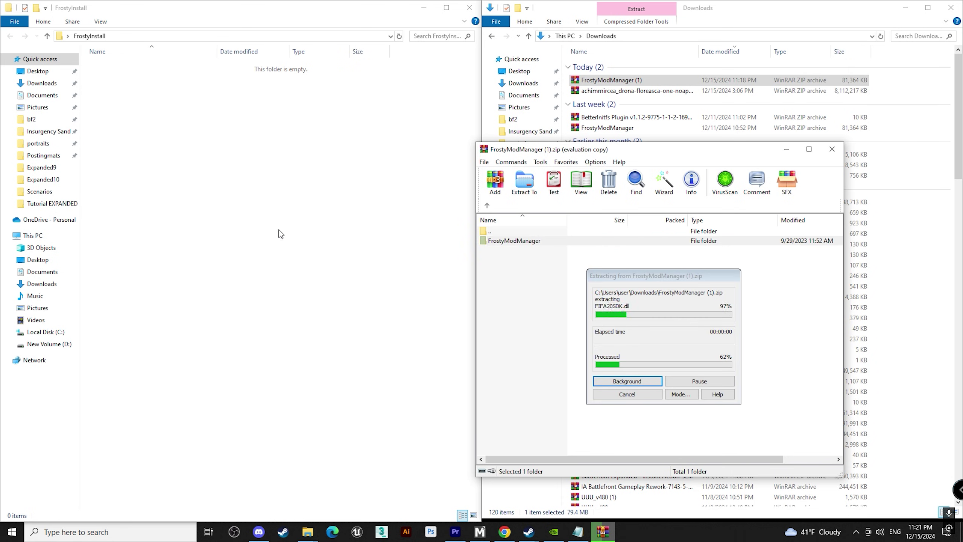
double_click(134, 72)
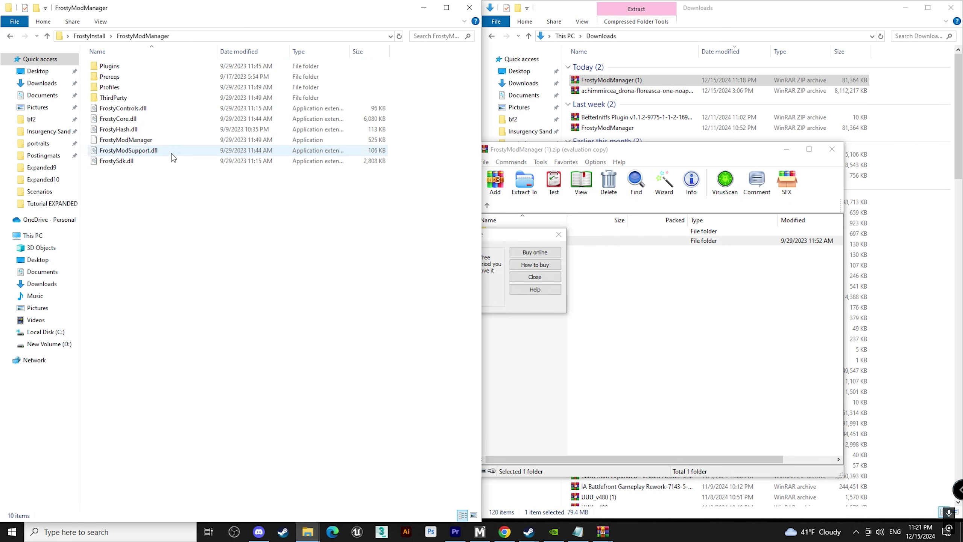
left_click(560, 231)
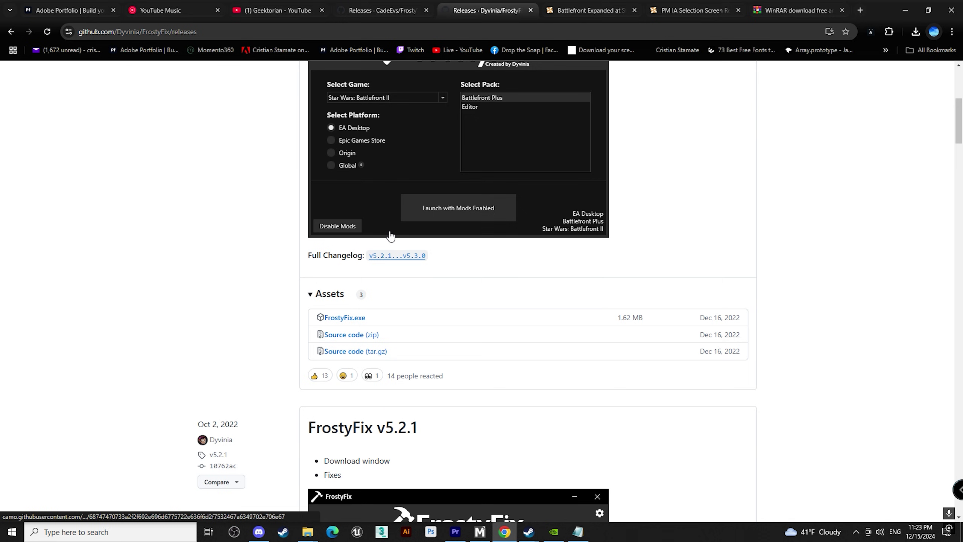
- Get FrostyFix.exe from the latest FrostyFix release and move it from Downloads into the FrostyModManager folder
scroll(395, 266, "up", 3)
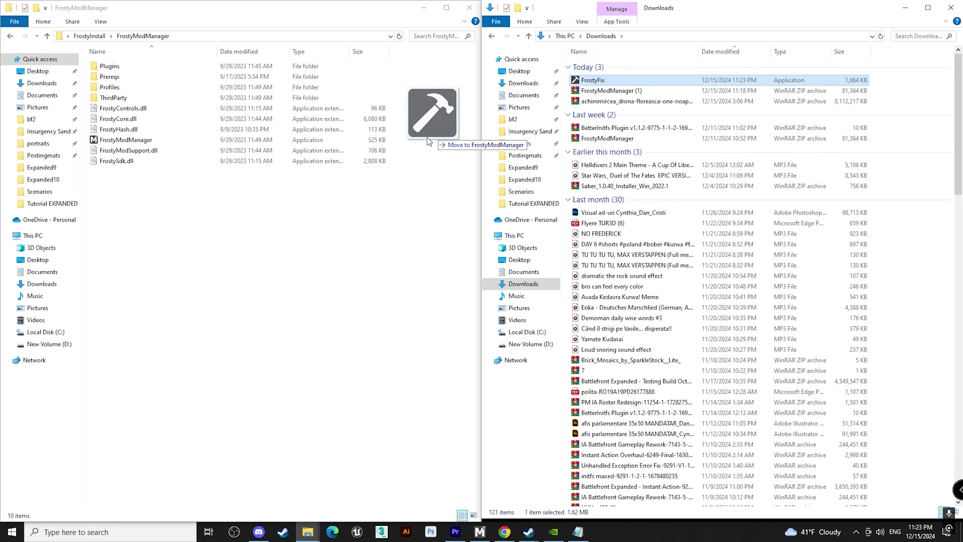
left_click_drag(434, 137, 191, 232)
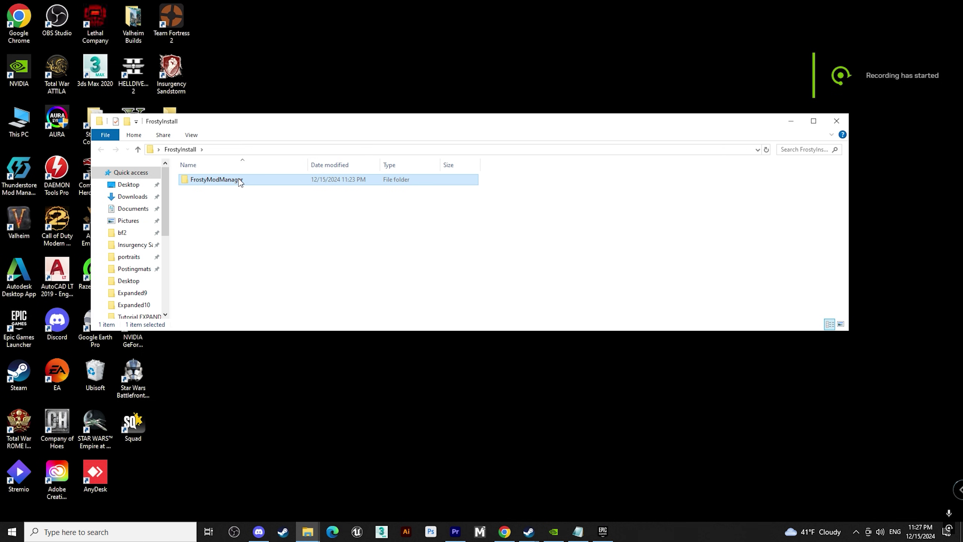
- Set the FrostyModManager application in the FrostyInstall folder to always run as an administrator
double_click(240, 180)
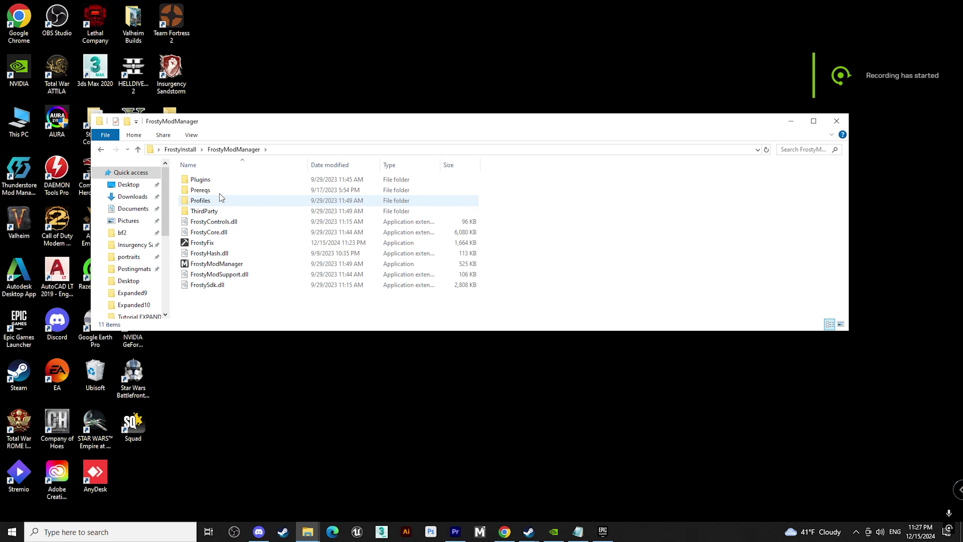
right_click(225, 265)
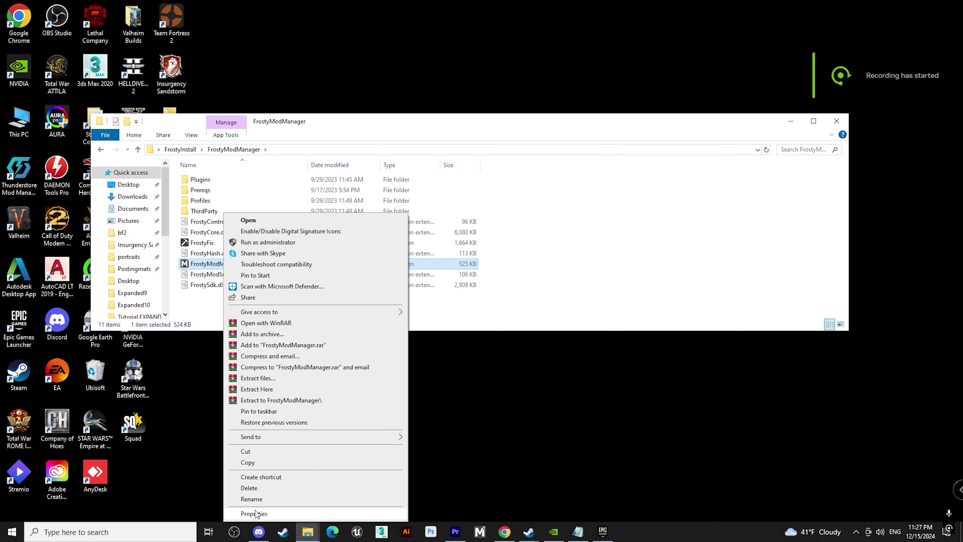
left_click(252, 514)
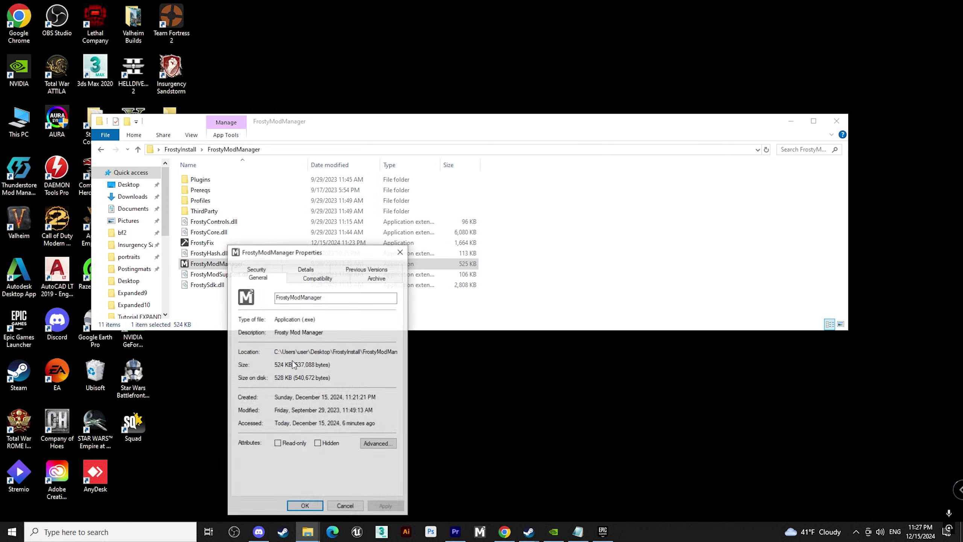
left_click(304, 280)
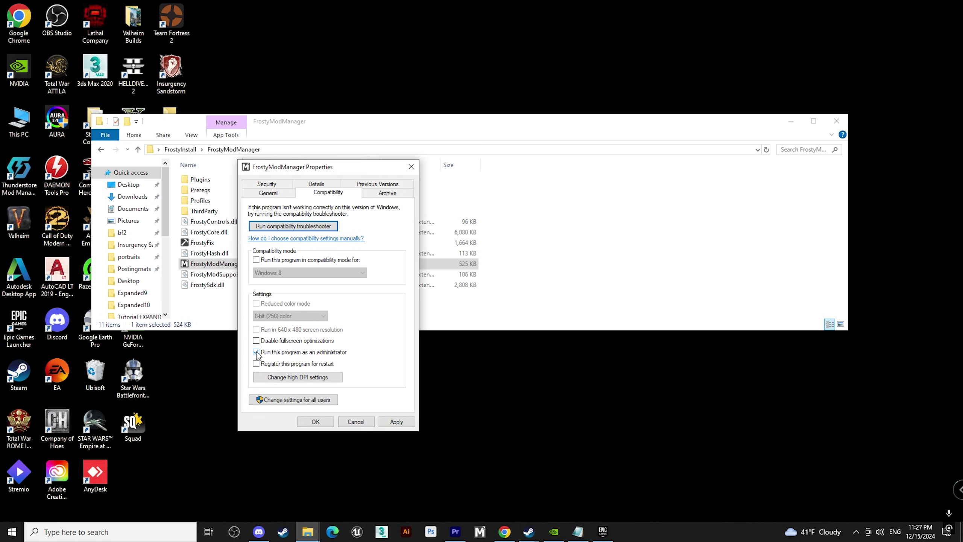
left_click(324, 425)
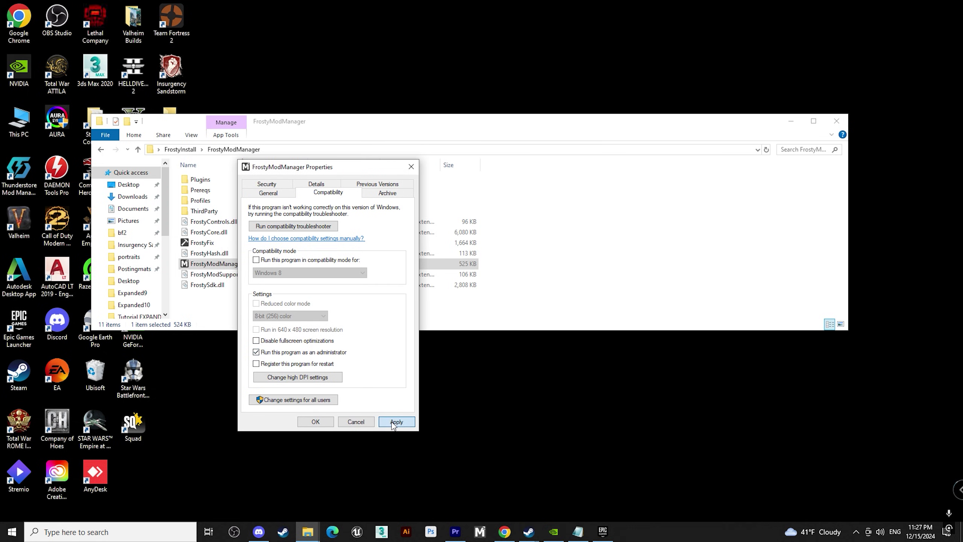
left_click(324, 426)
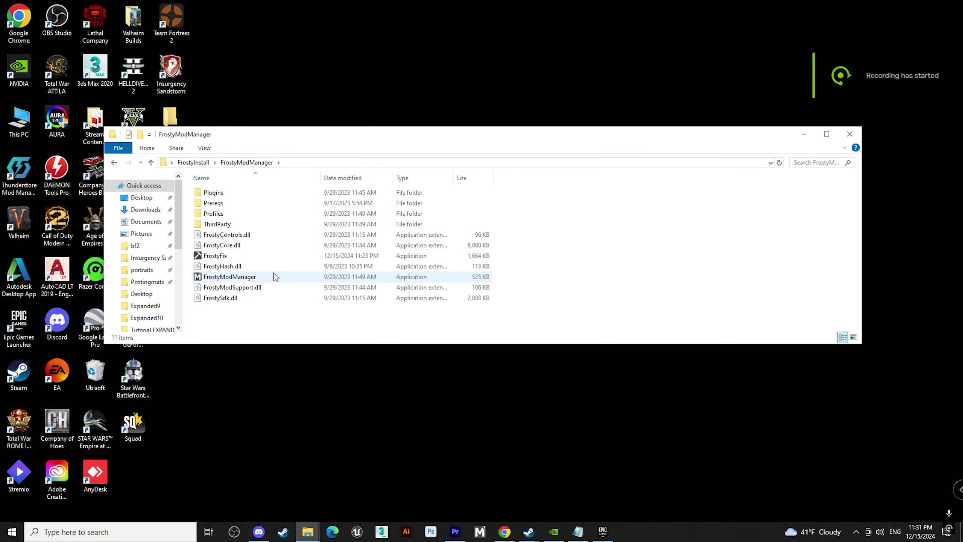
- Launch FrostyModManager and scan the computer for installed games
double_click(274, 272)
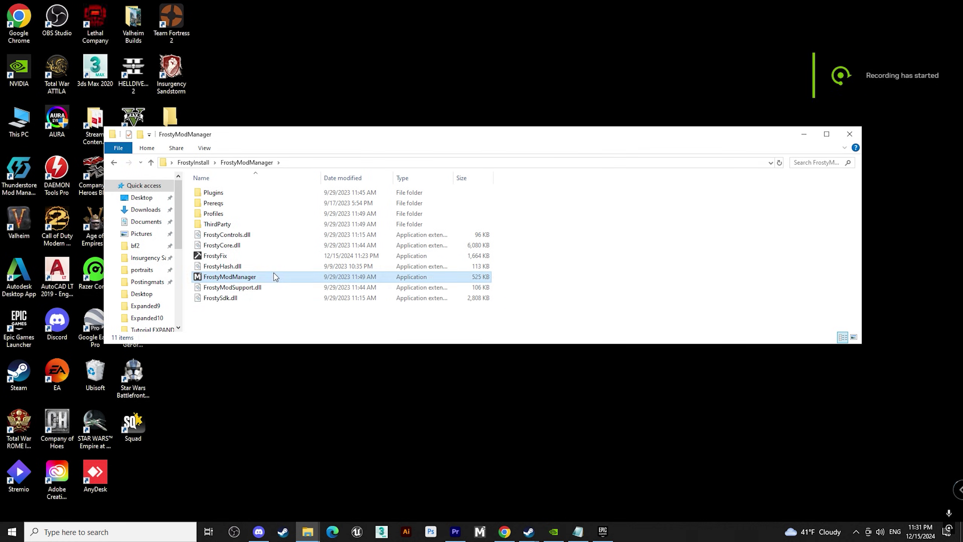
left_click(465, 339)
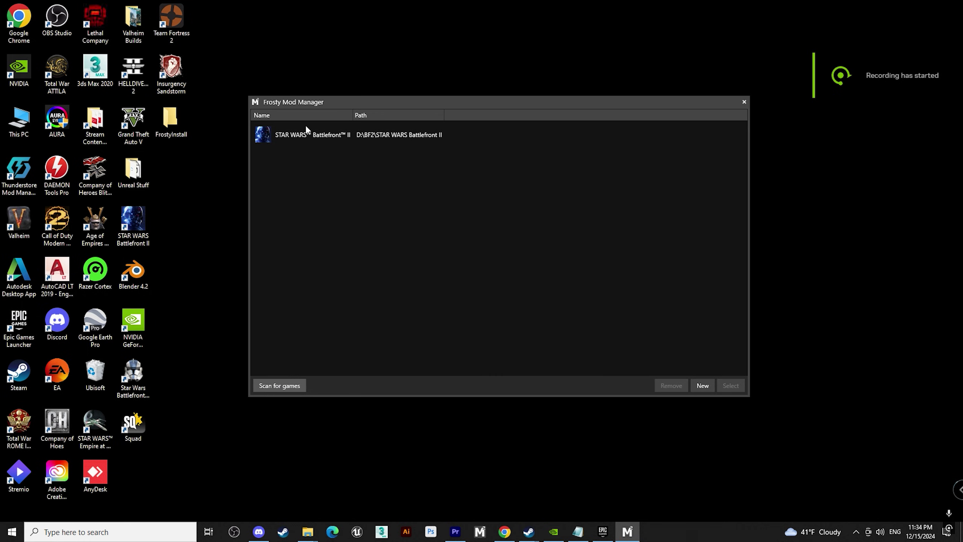
left_click(286, 385)
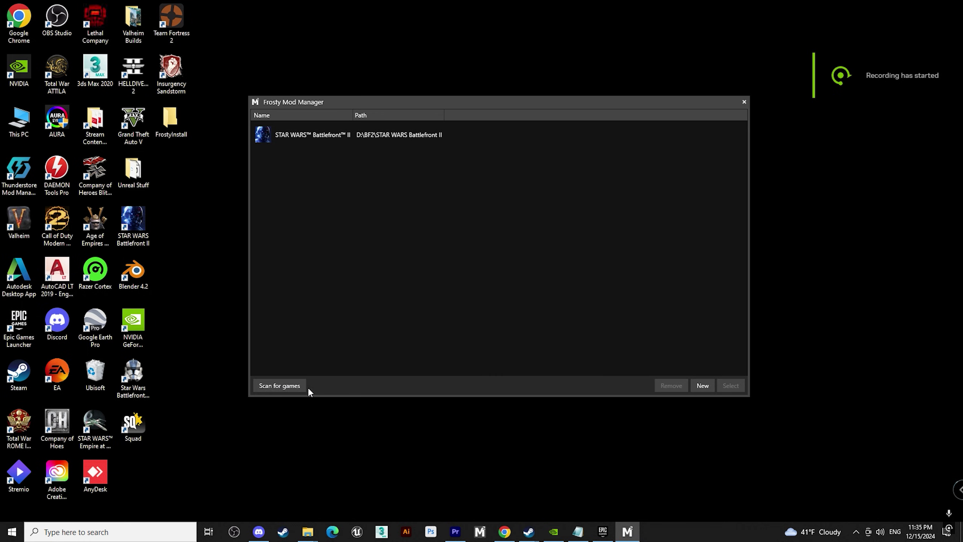
- Browse for the game executable in the BF2 folder on drive D, and load the STAR WARS Battlefront II profile
left_click(349, 132)
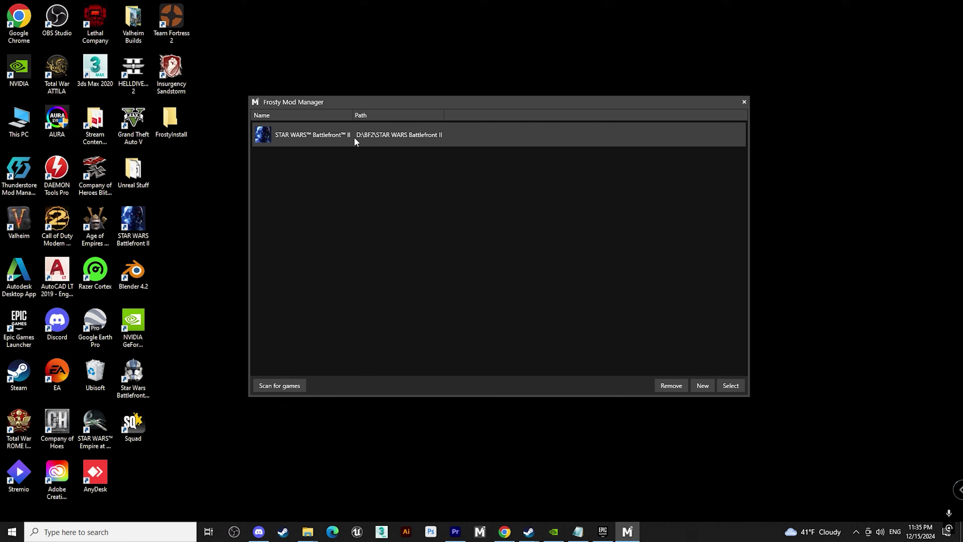
left_click(701, 386)
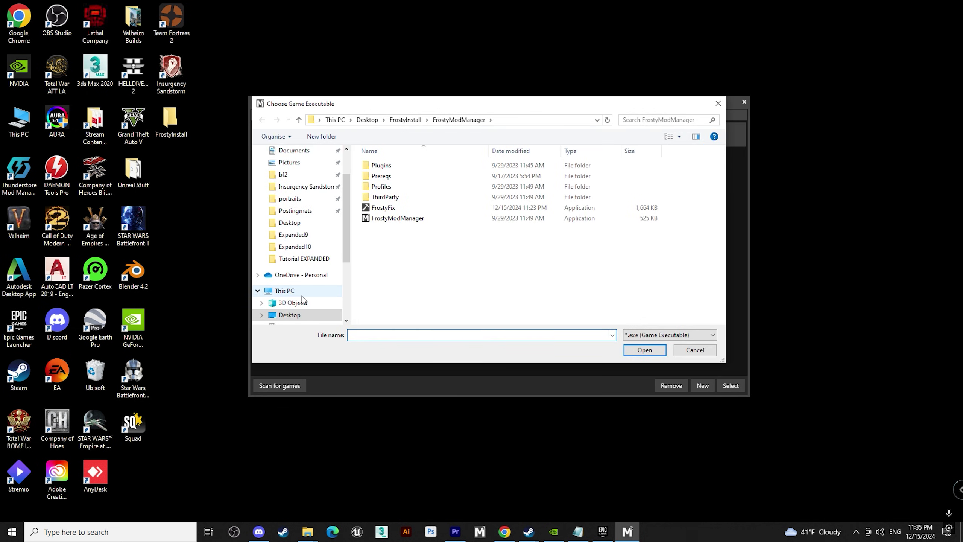
left_click(303, 295)
double_click(544, 302)
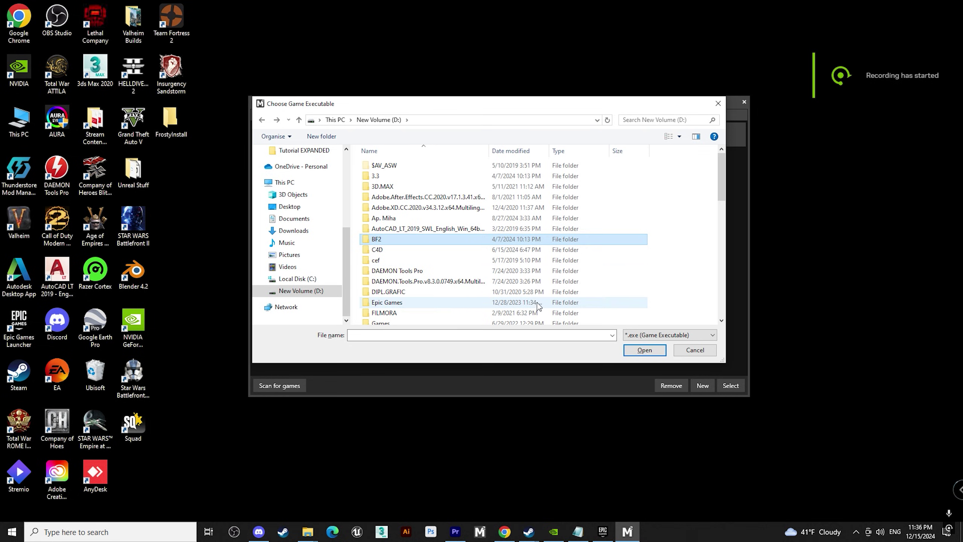
double_click(396, 239)
double_click(398, 166)
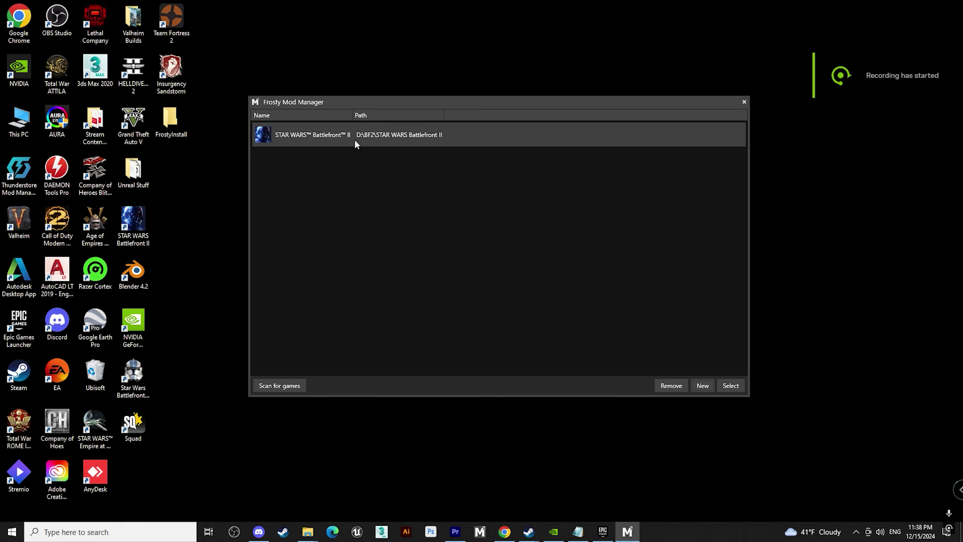
double_click(353, 139)
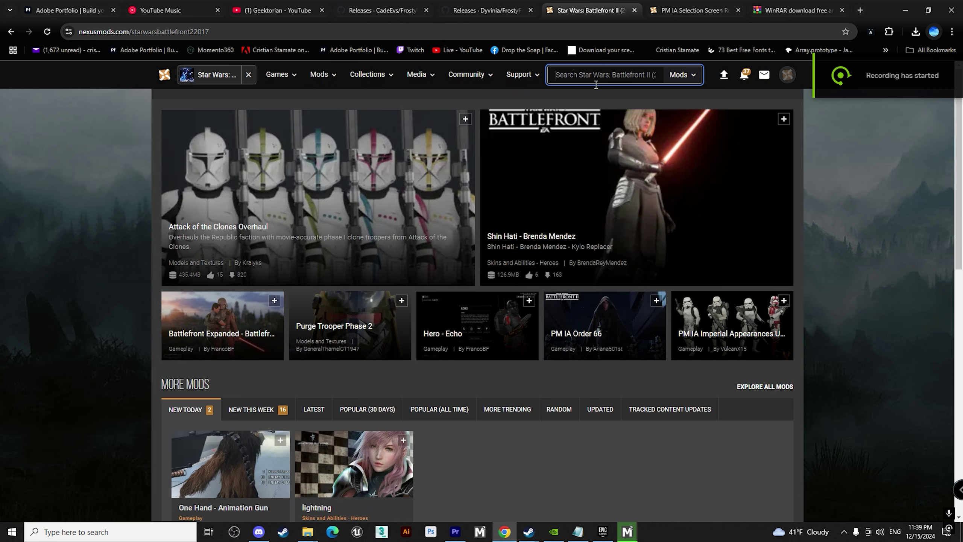
- Search the Star Wars: Battlefront II mods on Nexus Mods for "expanded" and open the Battlefront Expanded mod page
type("expanded")
key("Return")
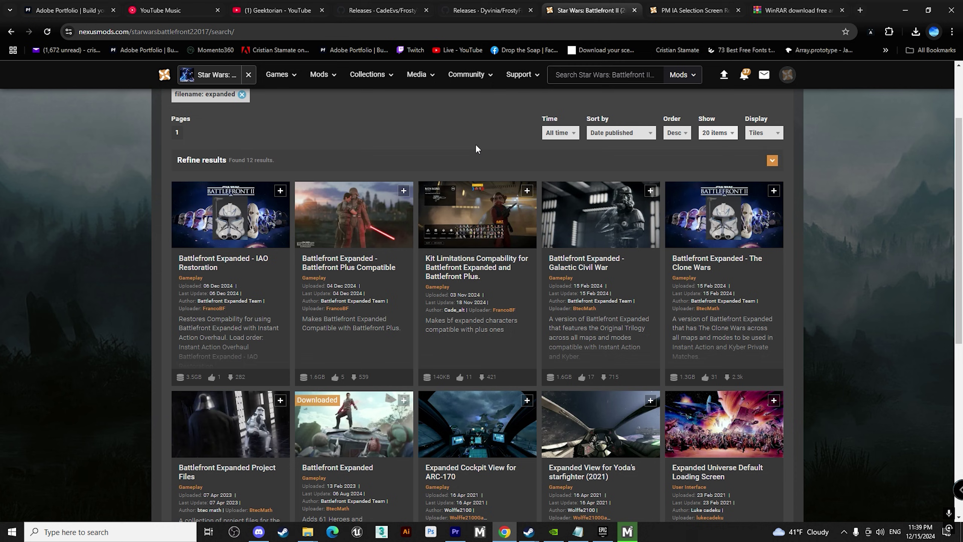
scroll(328, 380, "down", 3)
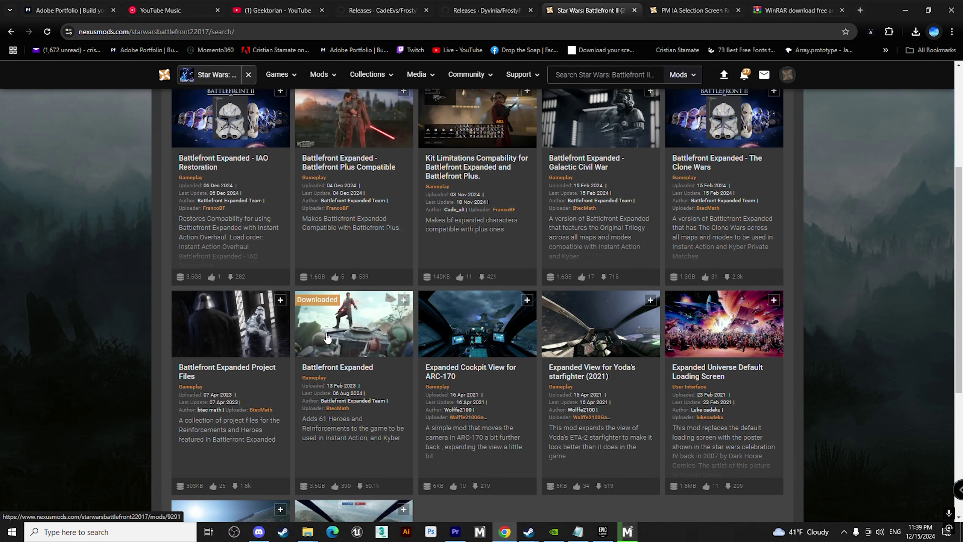
left_click(331, 318)
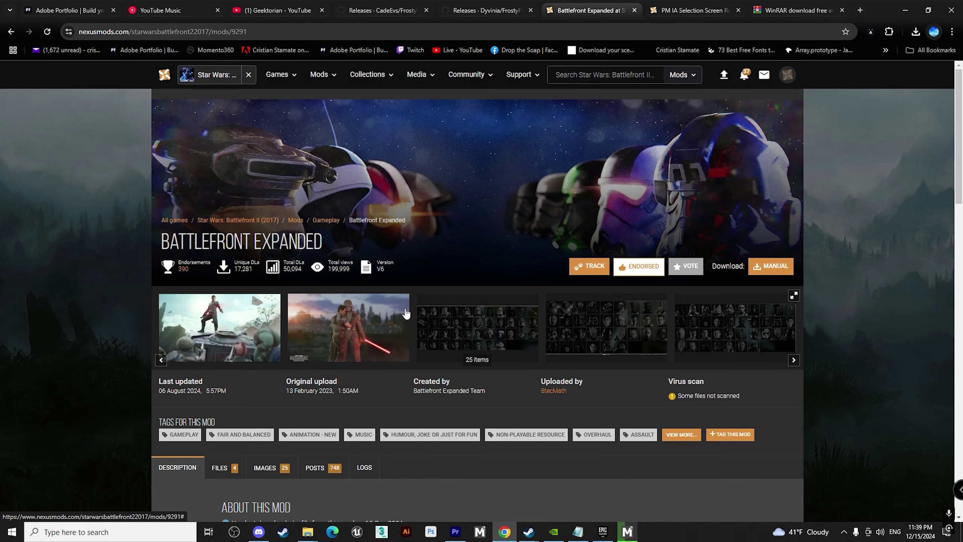
- Manually download the Unhandled Exception Error Fix from the Battlefront Expanded mod's main files
scroll(407, 328, "down", 3)
scroll(406, 329, "down", 5)
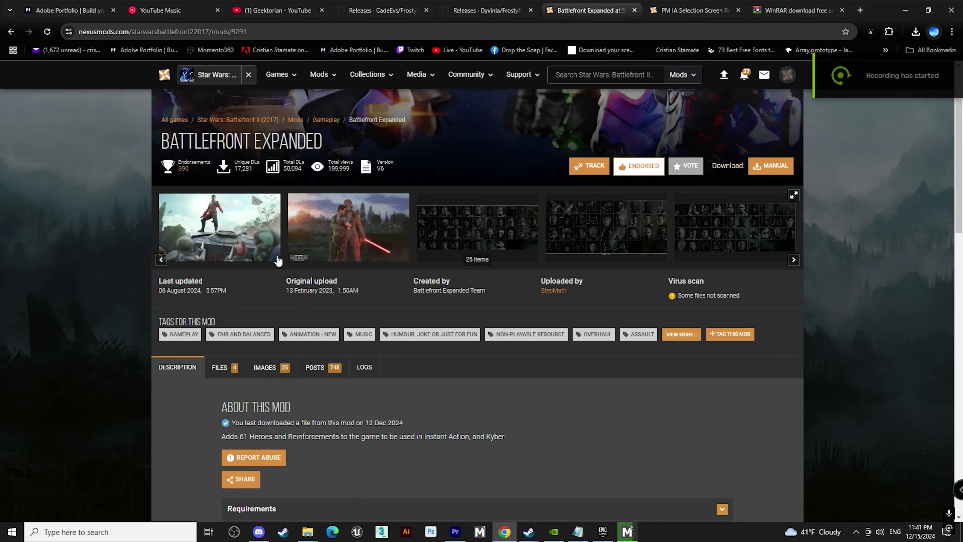
scroll(215, 245, "down", 3)
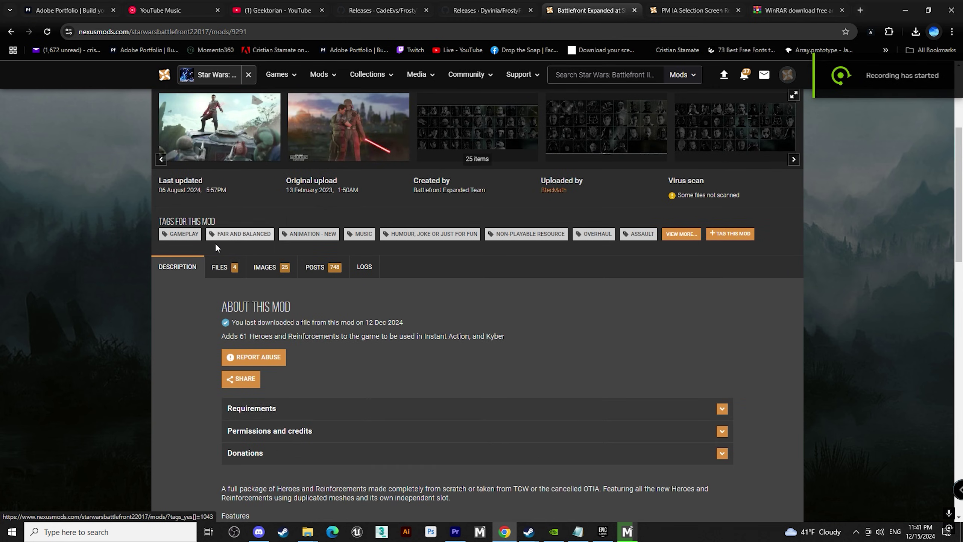
left_click(224, 268)
scroll(269, 283, "down", 12)
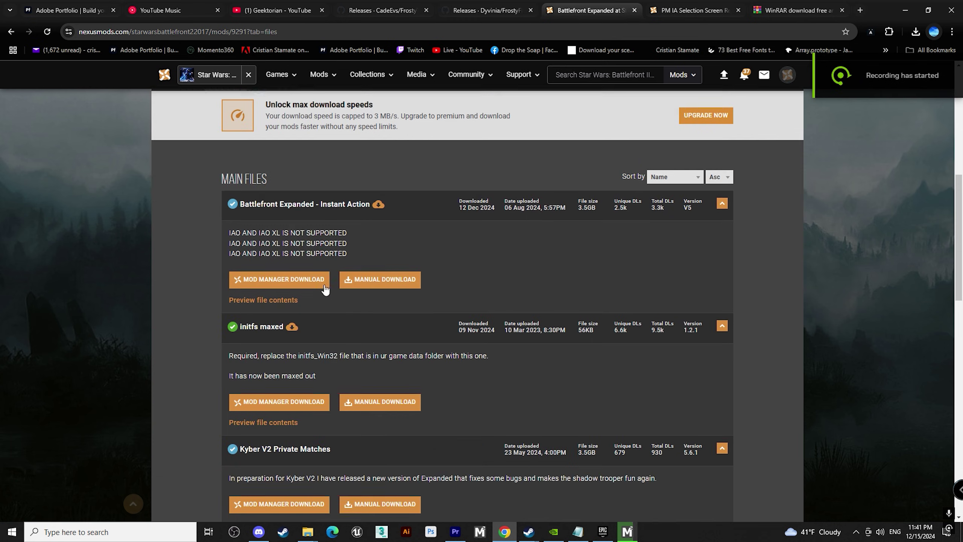
scroll(274, 250, "down", 1)
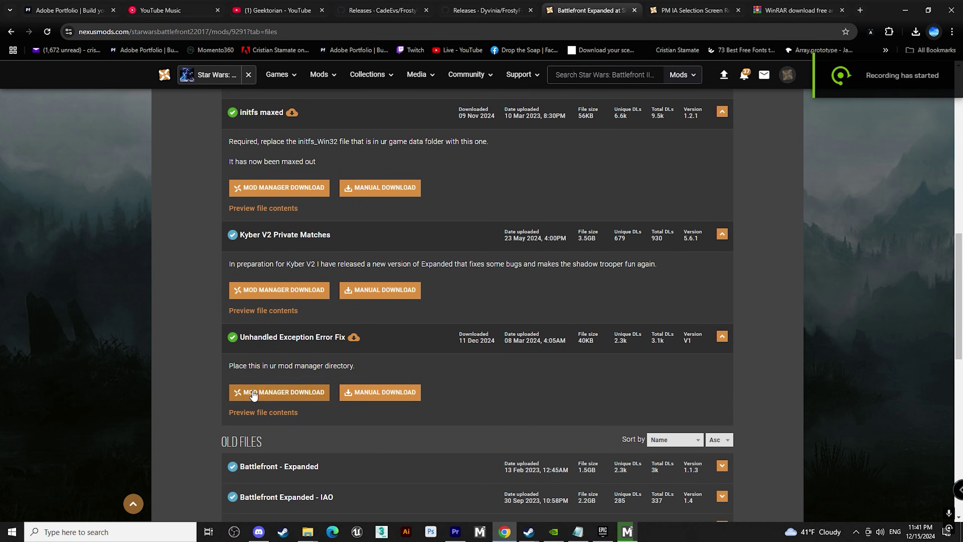
left_click(394, 393)
left_click(504, 470)
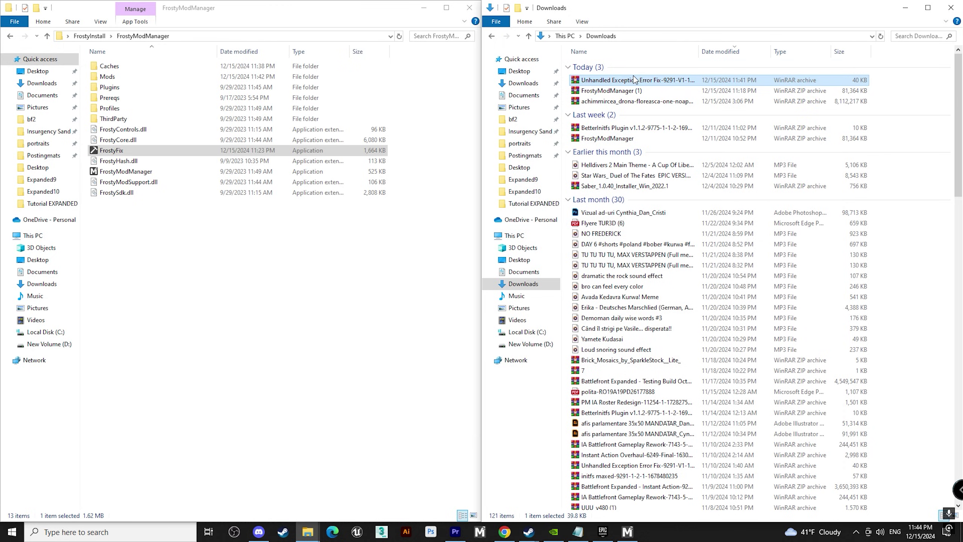
- Move the Unhandled Exception Error Fix archive into the FrostyModManager folder and extract FrostyModSupport.dll there, replacing the existing file
left_click_drag(636, 79, 286, 260)
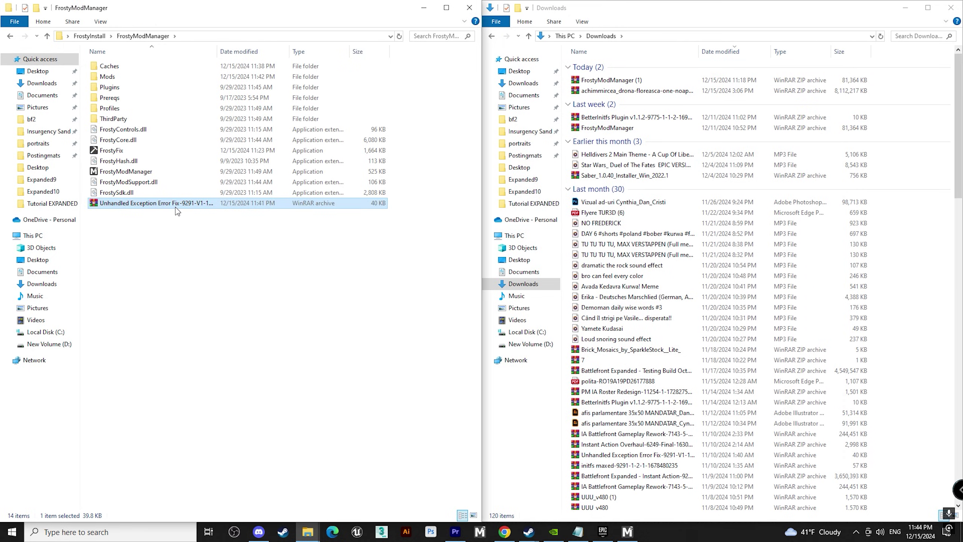
double_click(175, 207)
left_click(669, 101)
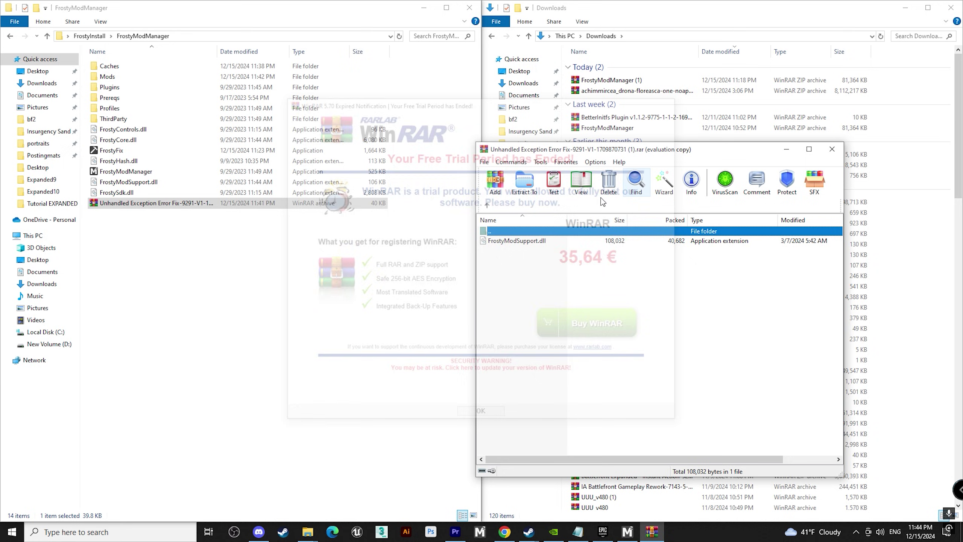
left_click(531, 241)
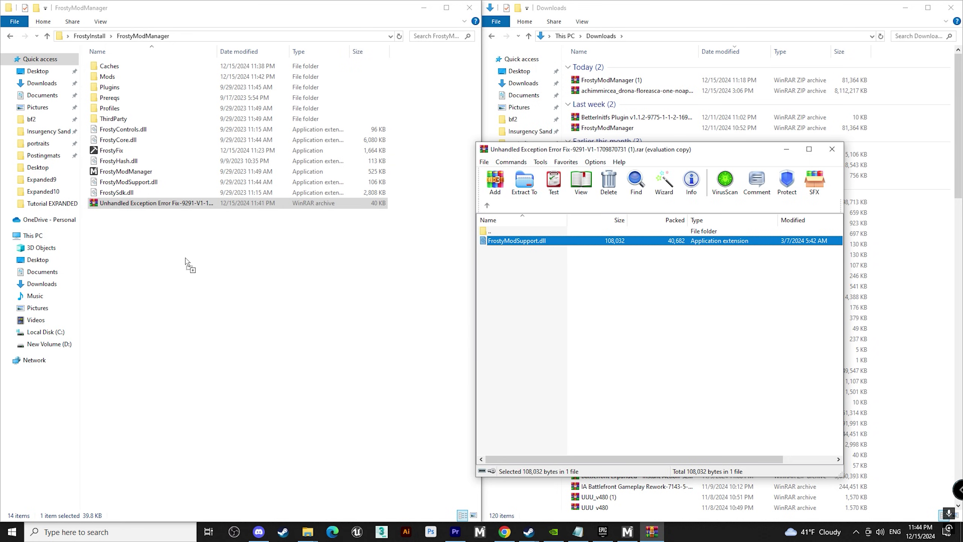
left_click_drag(187, 262, 213, 278)
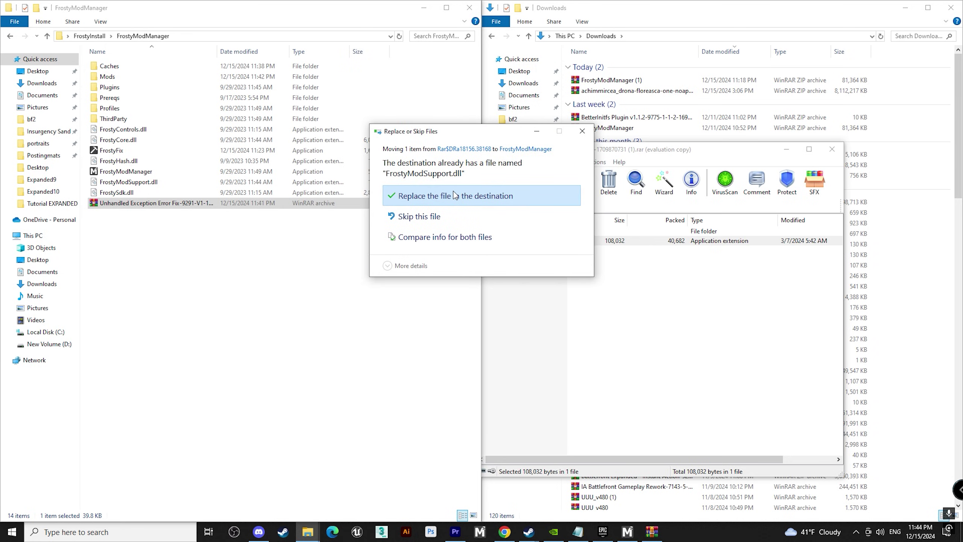
left_click(455, 196)
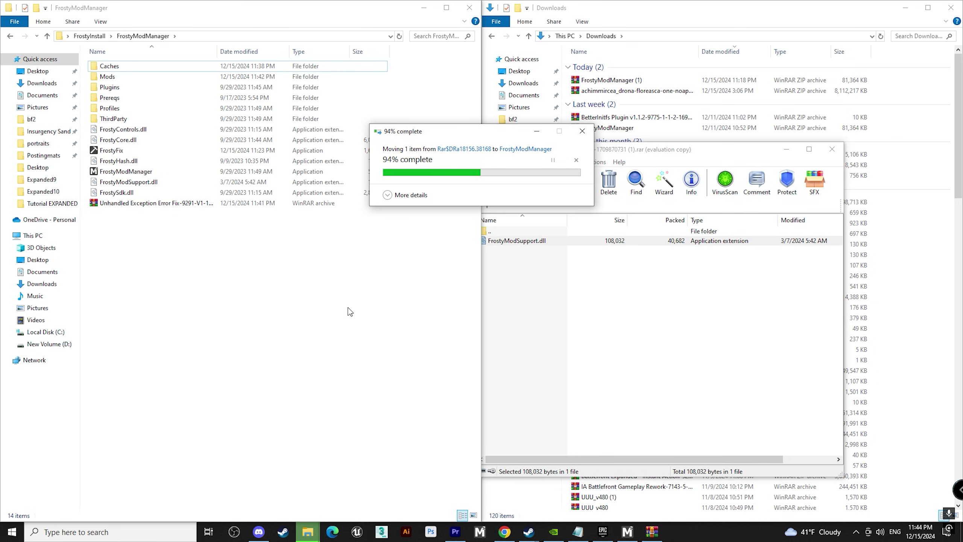
left_click(146, 204)
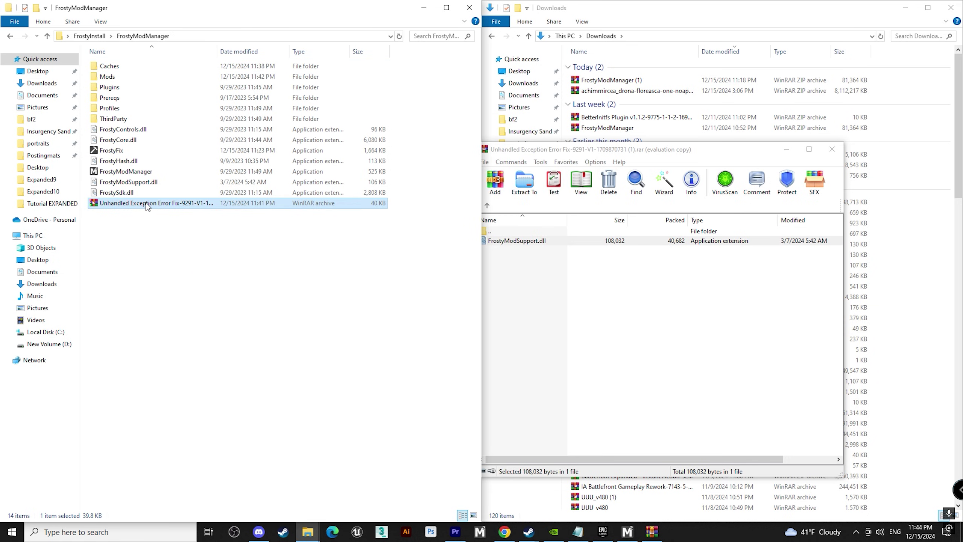
left_click(359, 340)
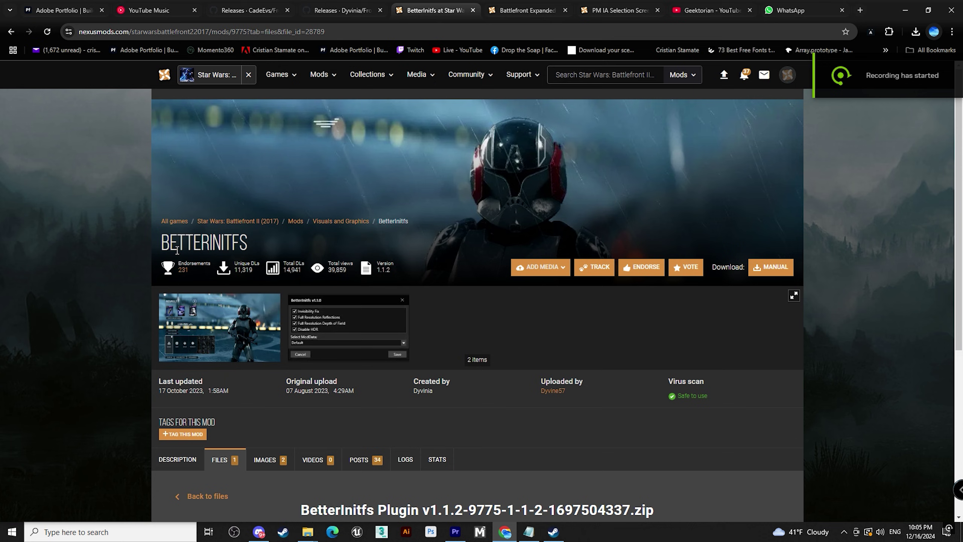
- Download BetterInitfs Plugin v1.1.2 from Nexus Mods at the free slow speed and show the file in its folder
left_click_drag(156, 246, 250, 241)
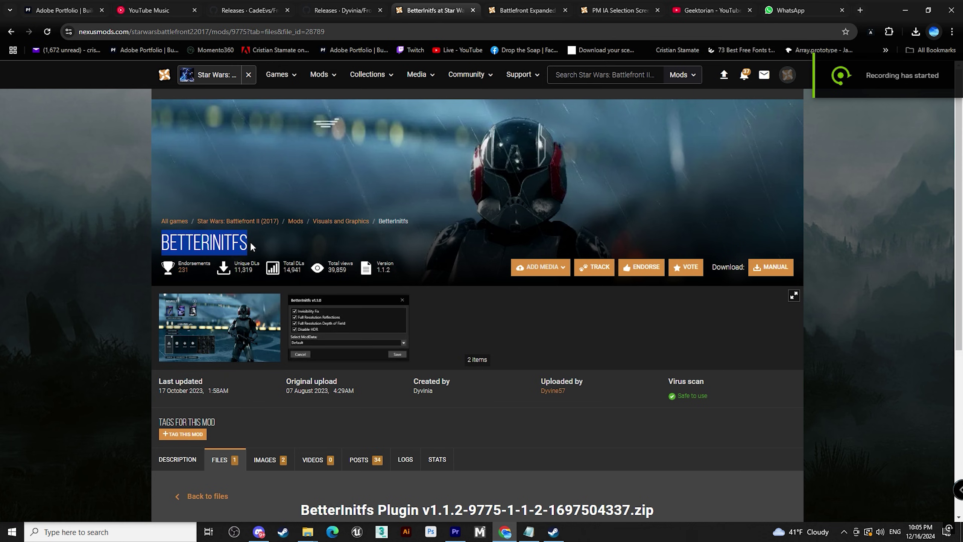
scroll(237, 238, "down", 1)
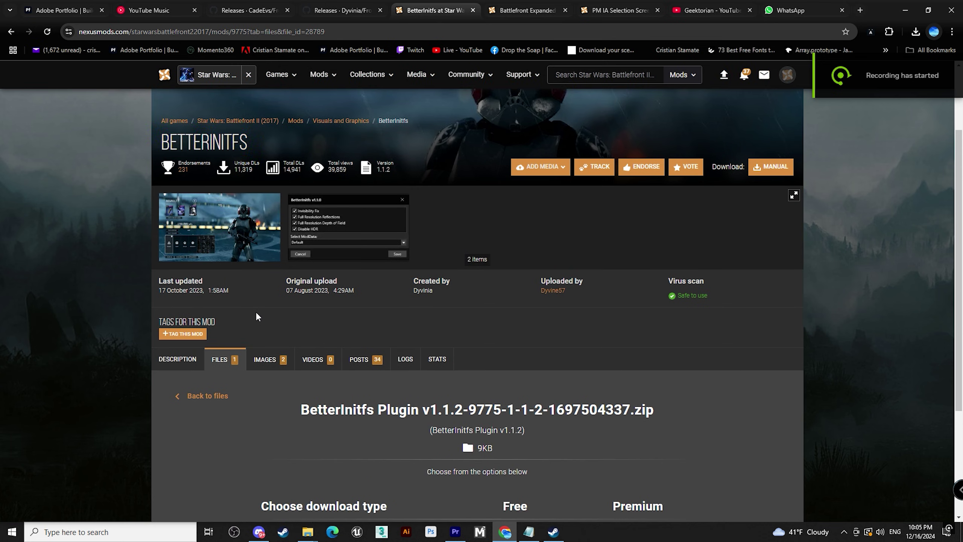
scroll(256, 312, "down", 6)
left_click(514, 465)
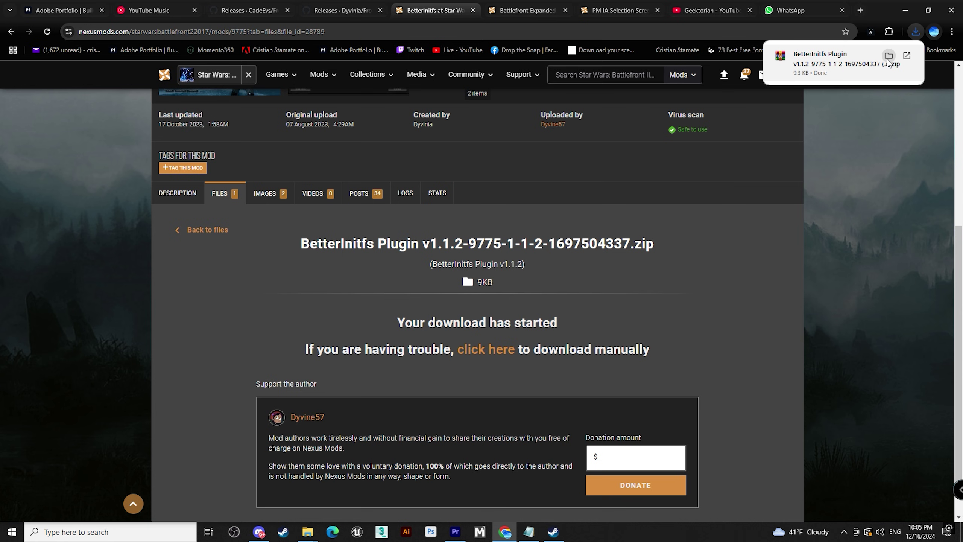
left_click(889, 56)
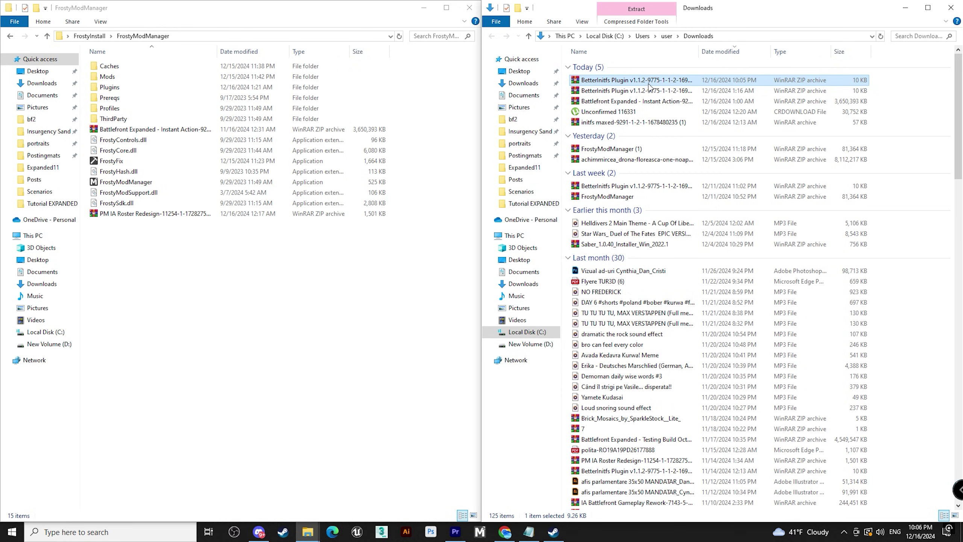
- Move the downloaded BetterInitfs archive into the FrostyModManager folder and extract BetterInitfsPlugin.dll into its Plugins subfolder
left_click_drag(648, 87, 193, 228)
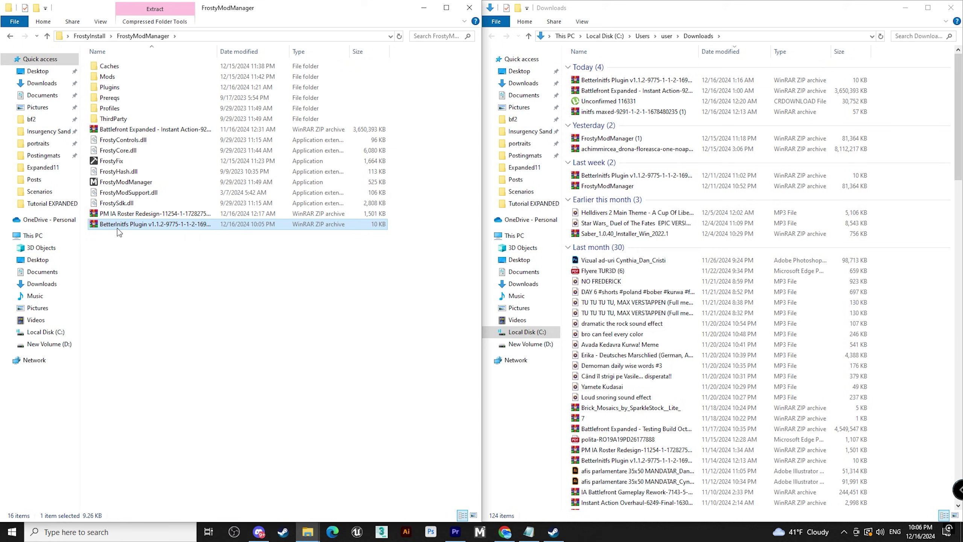
double_click(118, 225)
left_click(626, 228)
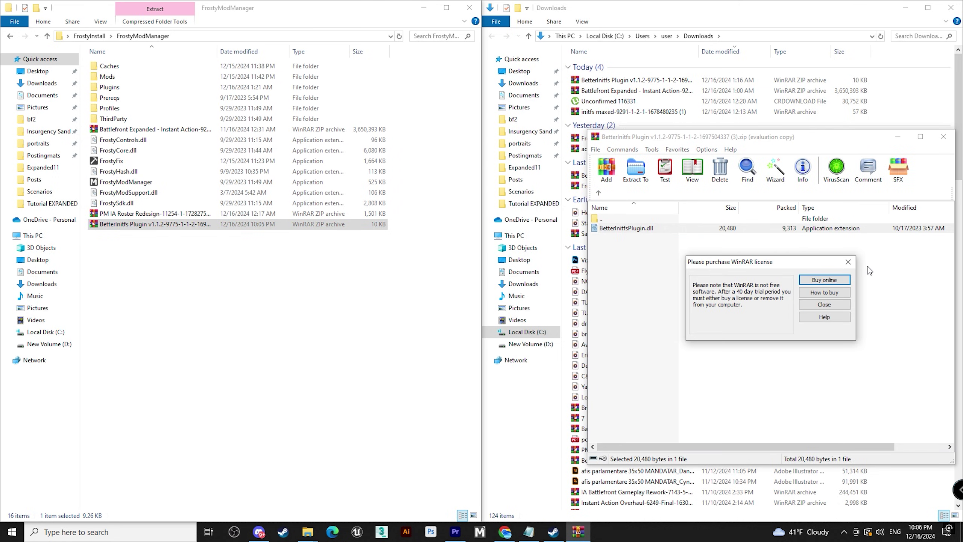
left_click(848, 262)
double_click(109, 86)
left_click_drag(626, 227, 247, 224)
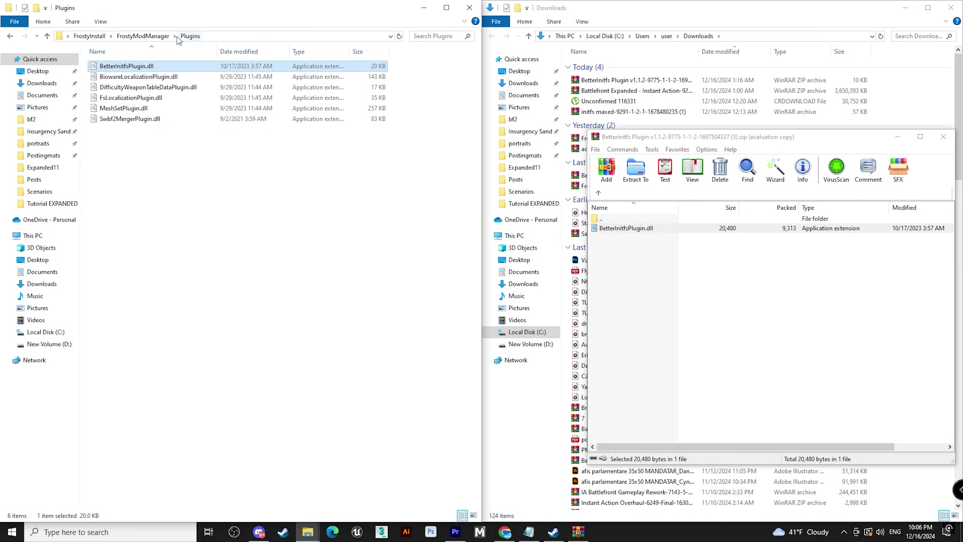
left_click(143, 36)
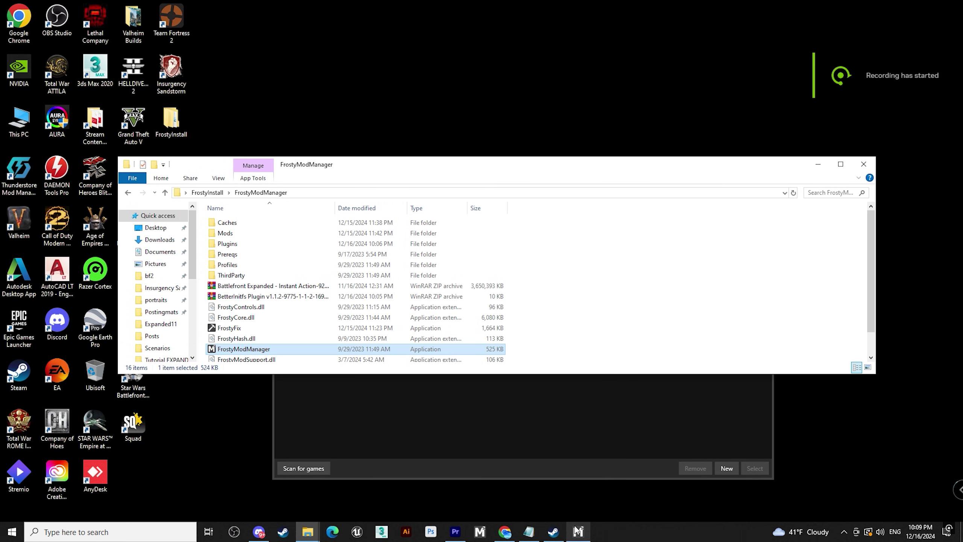
right_click(577, 531)
left_click(571, 510)
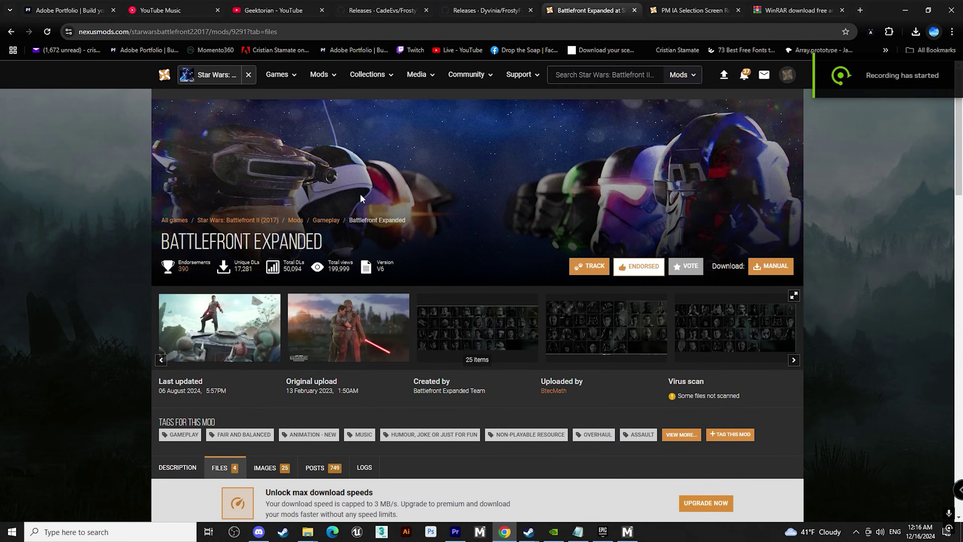
- Manually download Battlefront Expanded - Instant Action from the Battlefront Expanded mod's main files
scroll(362, 197, "down", 10)
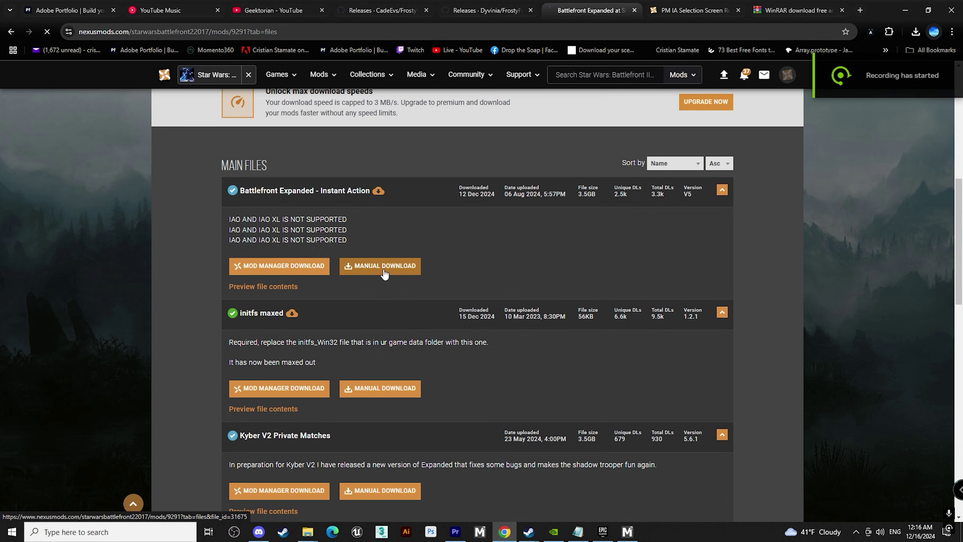
left_click(360, 268)
left_click(493, 467)
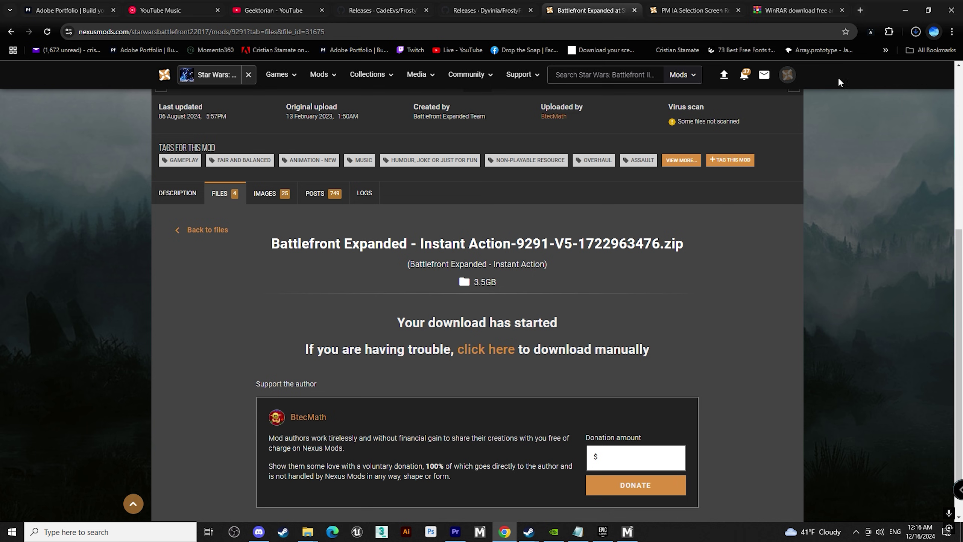
- Manually download PM IA Roster Redesign from the PM IA Selection Screen Redesign page and move the archive into the FrostyModManager folder
key("ctrl+Tab")
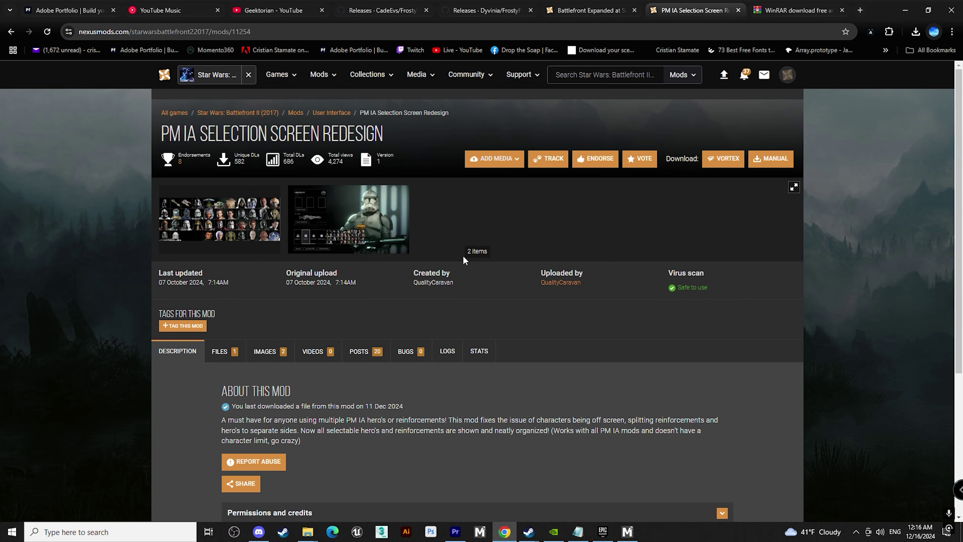
scroll(463, 255, "down", 3)
scroll(378, 224, "up", 3)
left_click_drag(161, 131, 405, 126)
left_click(390, 321)
left_click(224, 351)
scroll(346, 288, "down", 1)
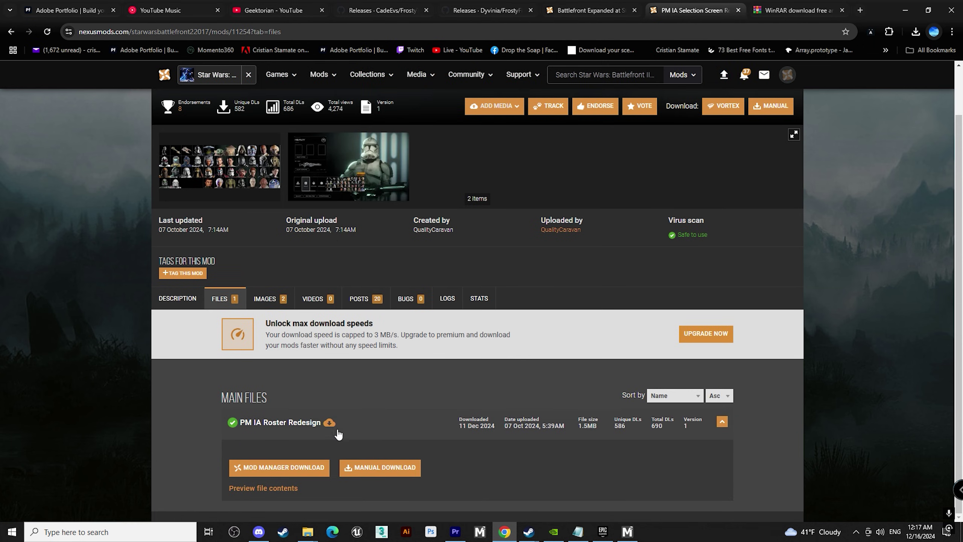
left_click(381, 468)
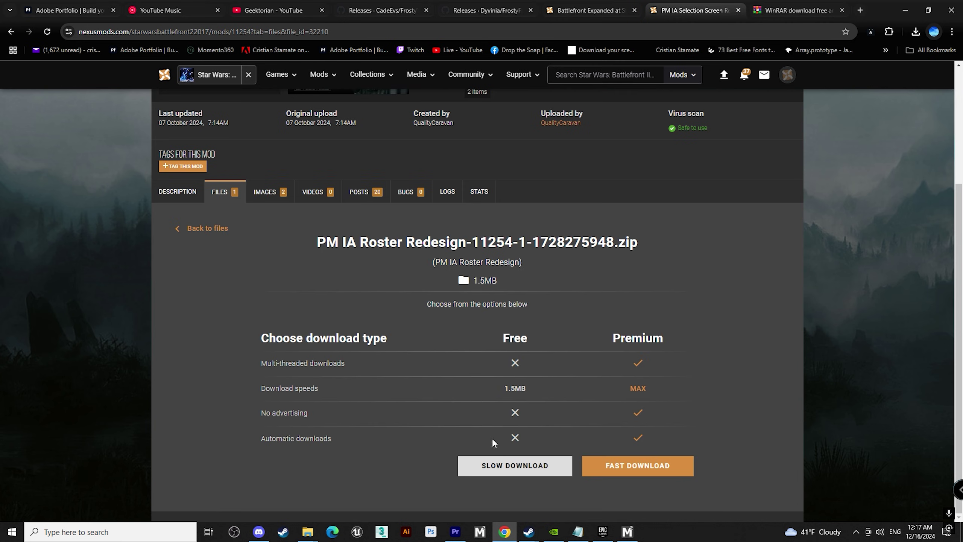
left_click(484, 467)
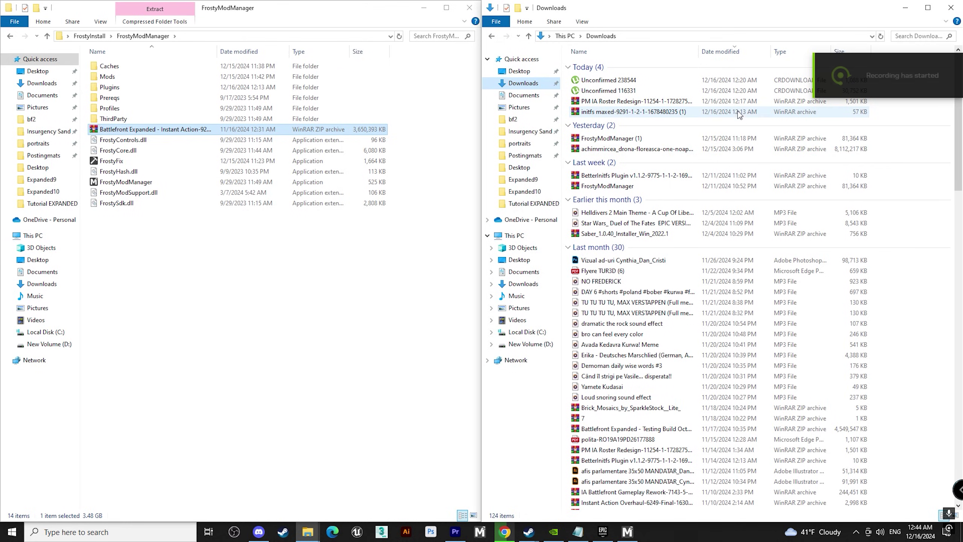
left_click_drag(637, 101, 284, 297)
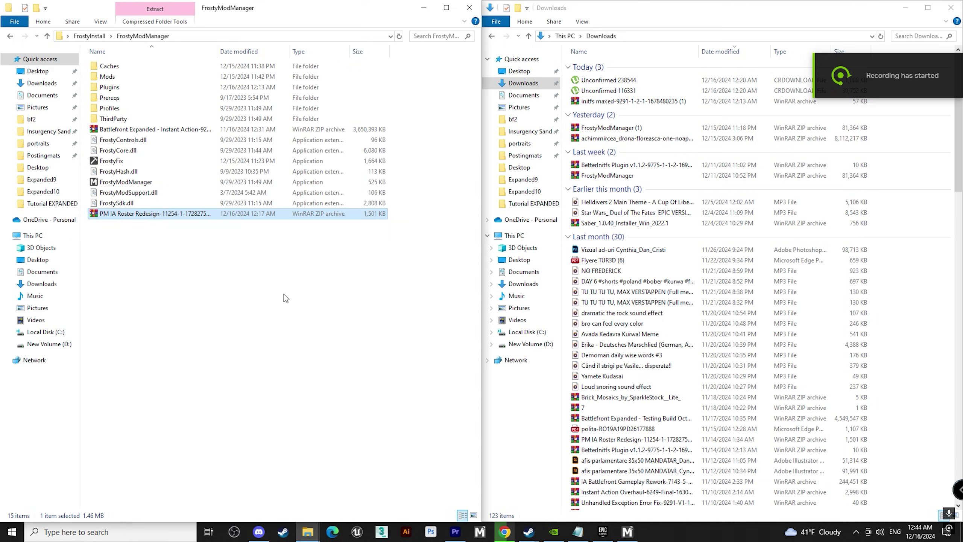
- Add a new mod pack named BFEXPANDEDINSTALLT1 in Frosty Mod Manager
left_click(905, 8)
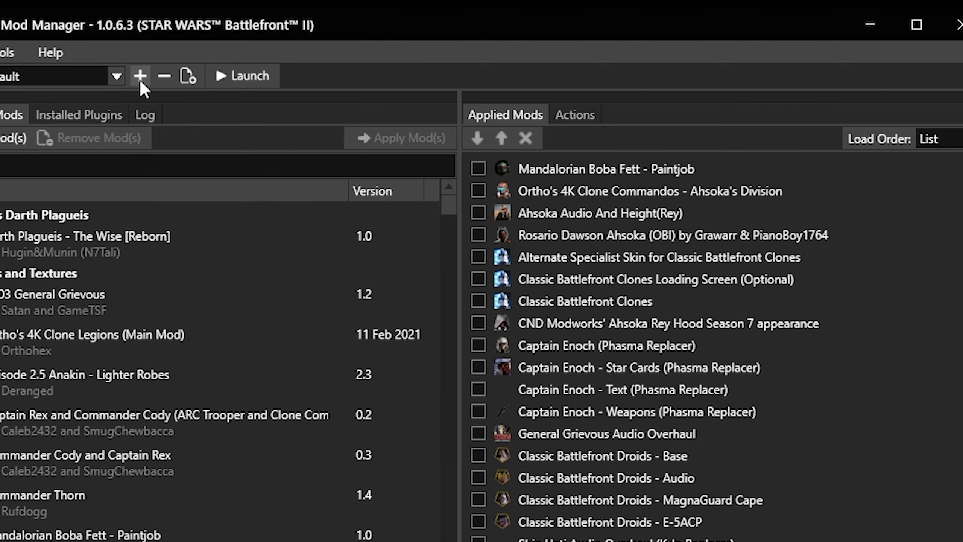
left_click(140, 76)
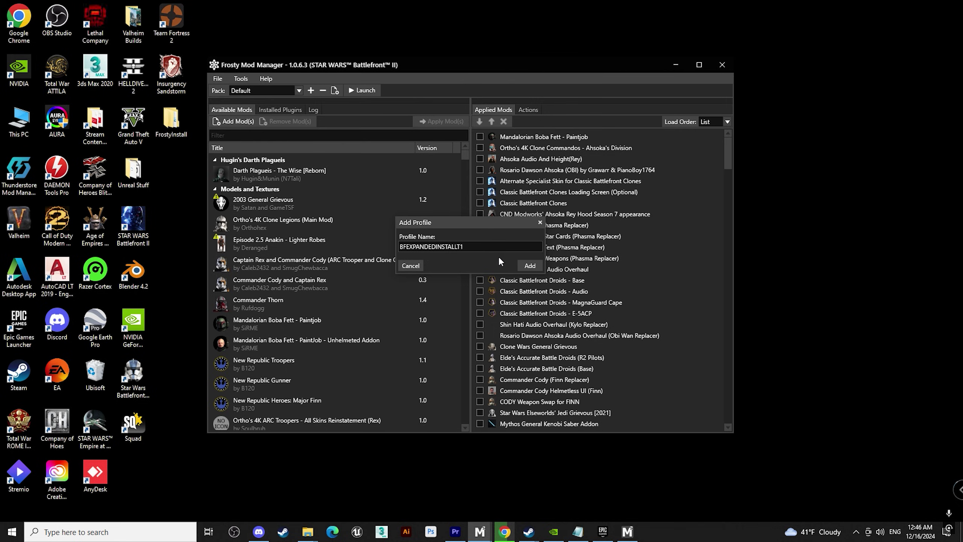
left_click(525, 266)
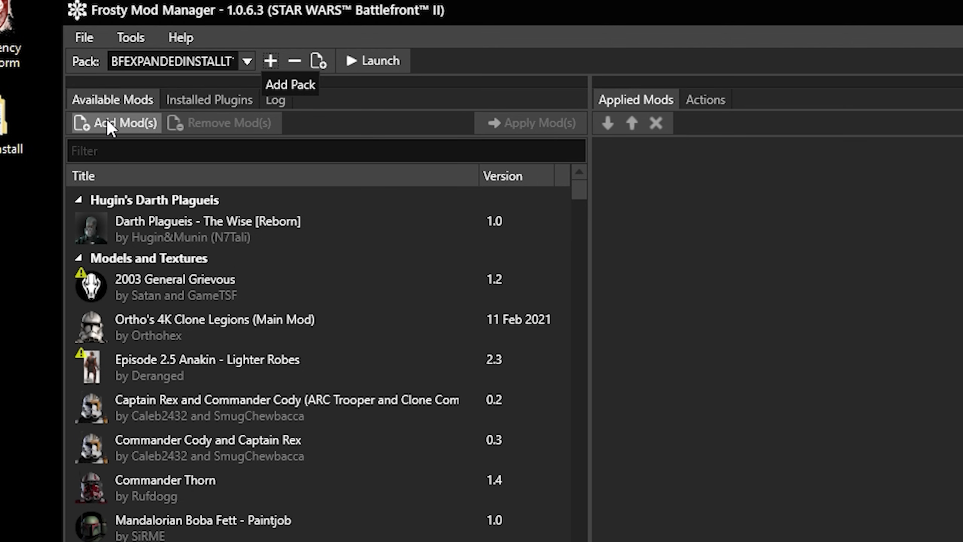
- Install the Battlefront Expanded - Instant Action archive from the desktop's FrostyInstall\FrostyModManager folder and apply the mod to the pack
left_click(103, 128)
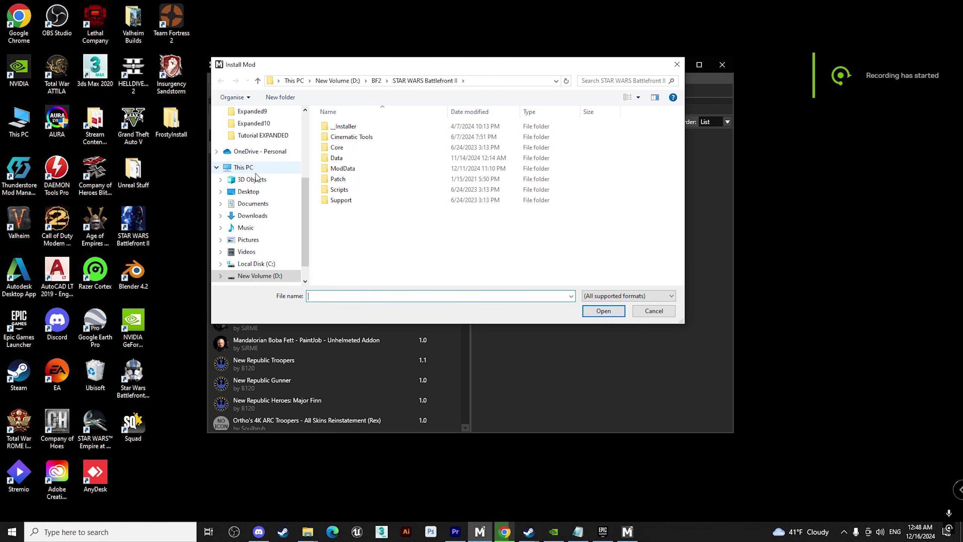
scroll(256, 177, "up", 5)
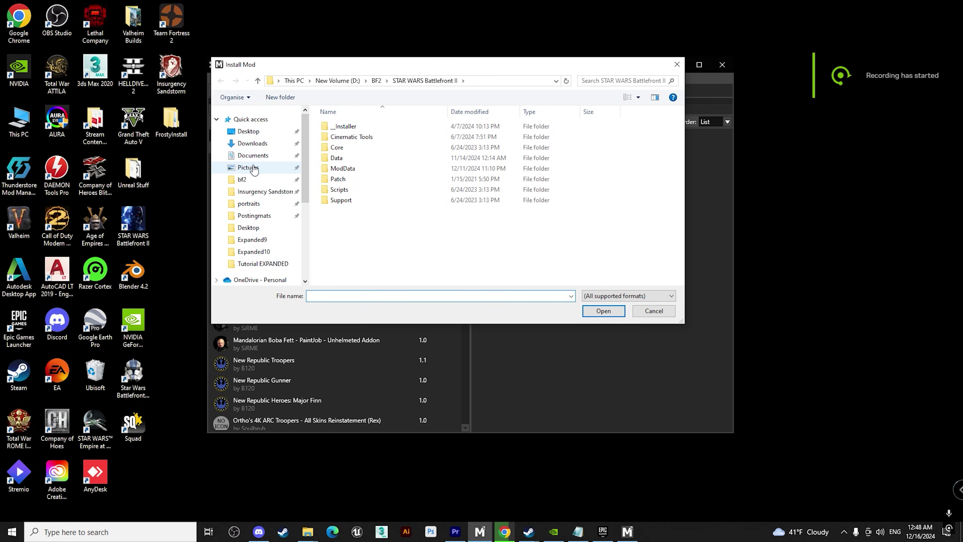
left_click(249, 131)
scroll(508, 199, "down", 1)
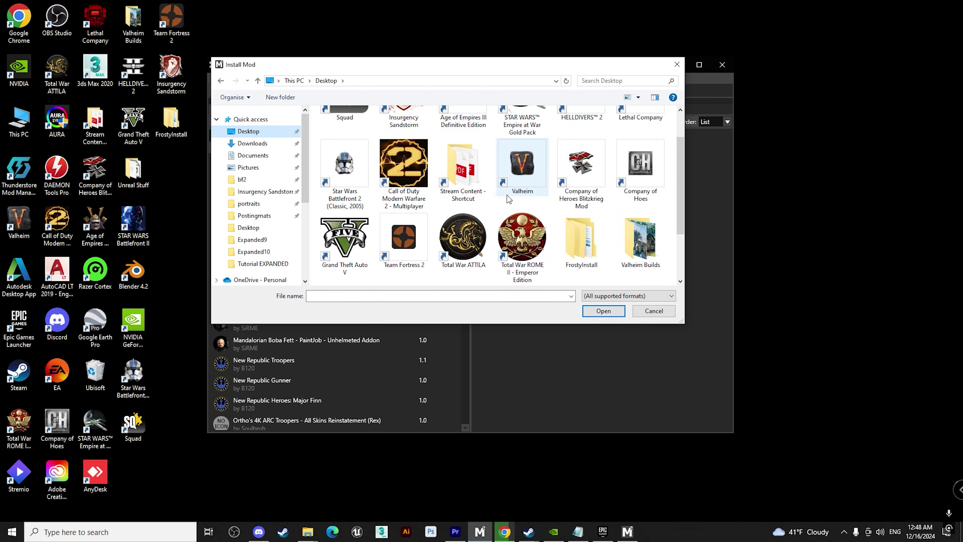
double_click(594, 246)
double_click(345, 128)
left_click(355, 194)
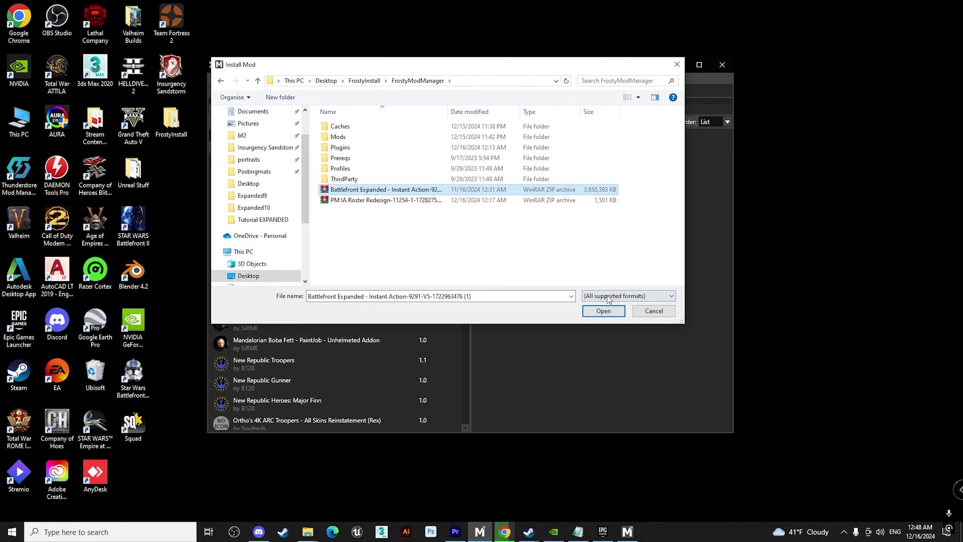
left_click(605, 310)
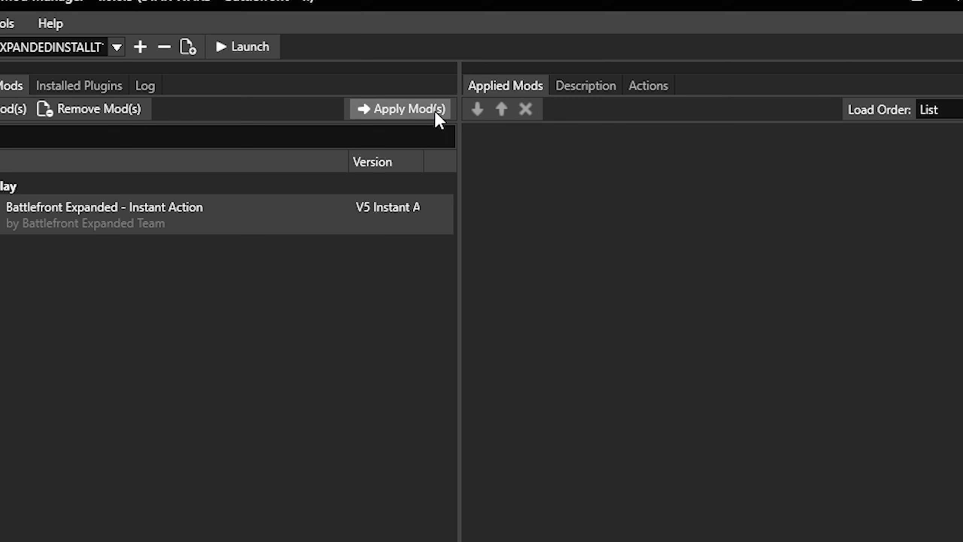
left_click(439, 114)
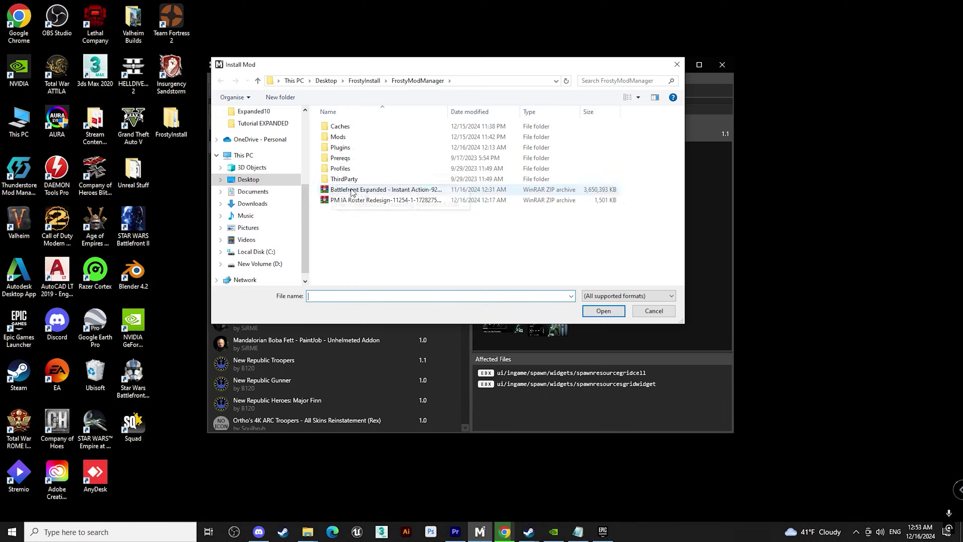
- Install and apply the PM IA Roster Redesign archive's mod, and move it above Battlefront Expanded - Instant Action in the load order
double_click(349, 201)
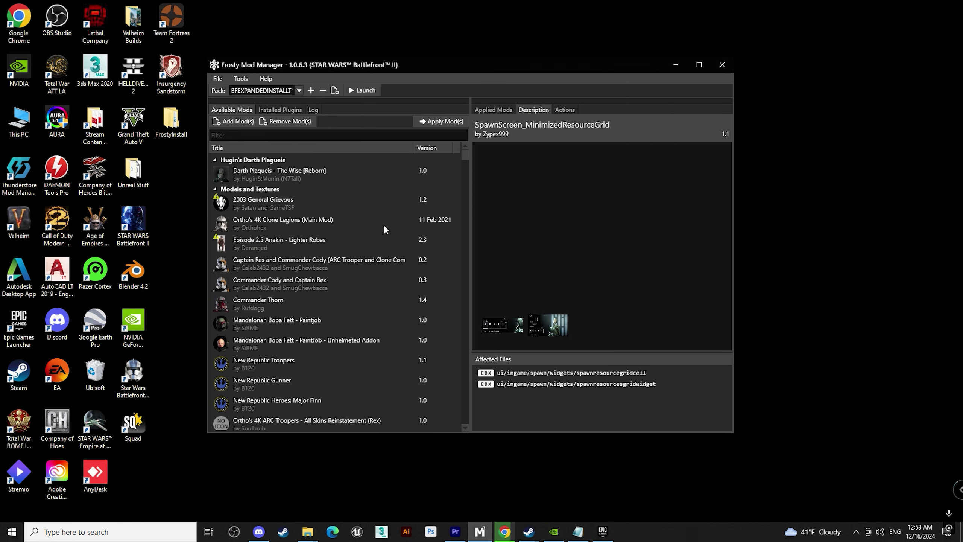
left_click(428, 122)
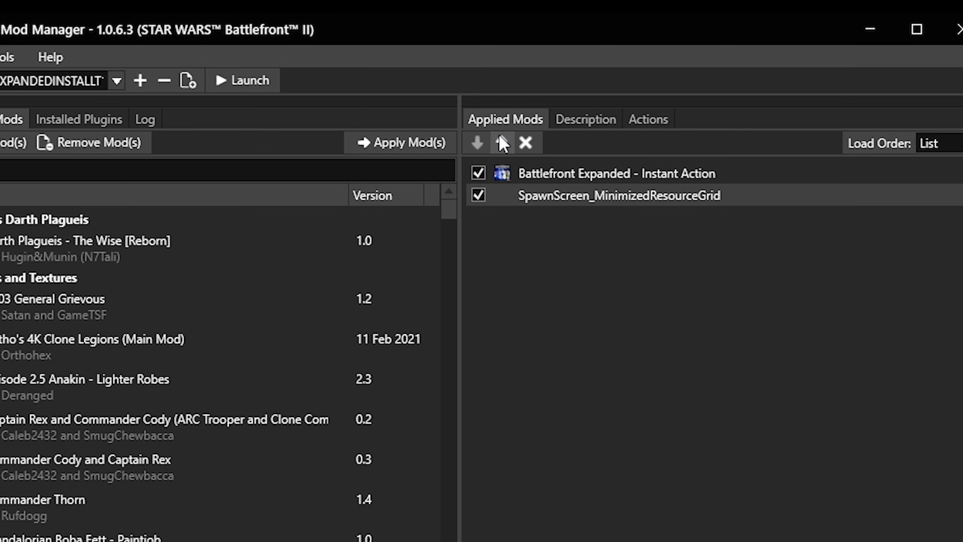
left_click(501, 142)
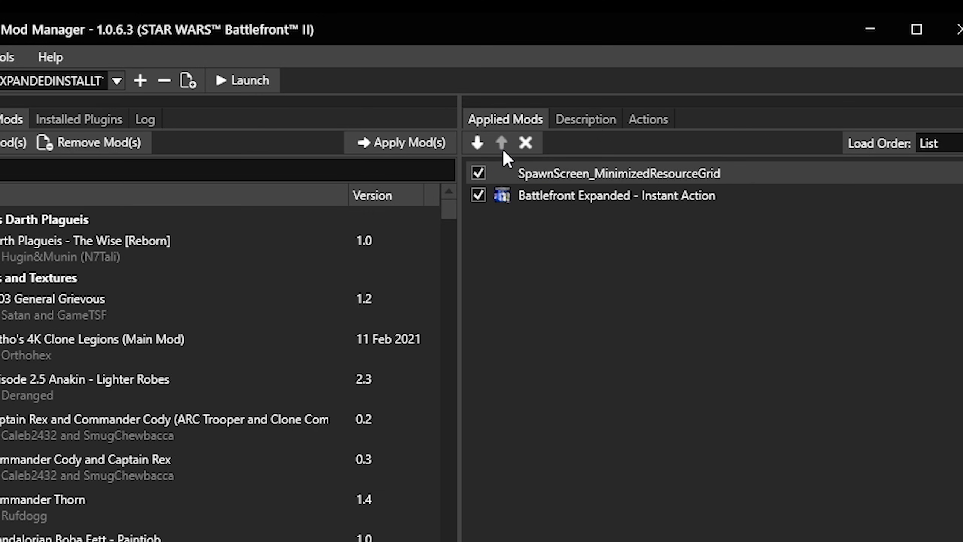
- Place SpawnScreen_MinimizedResourceGrid below Battlefront Expanded - Instant Action in the applied mods' load order
left_click(479, 140)
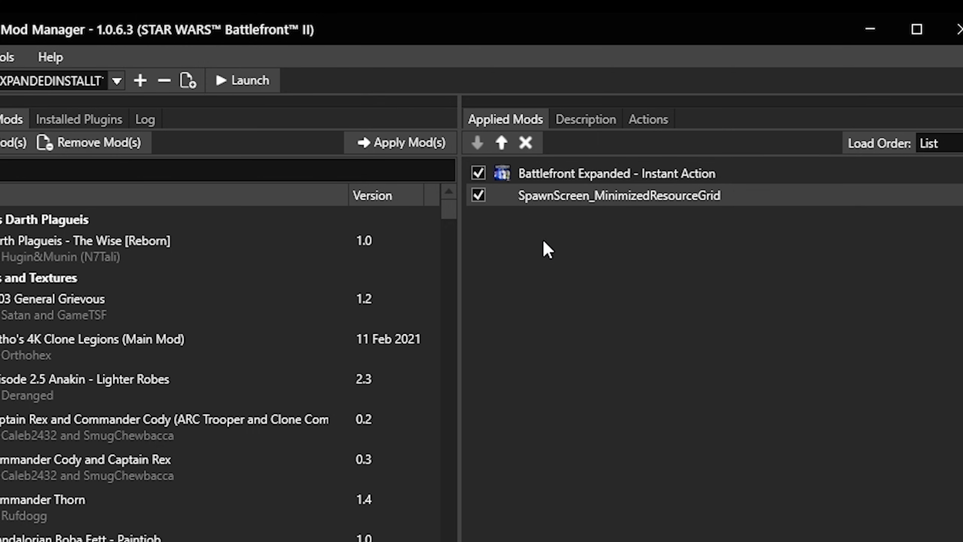
left_click(500, 141)
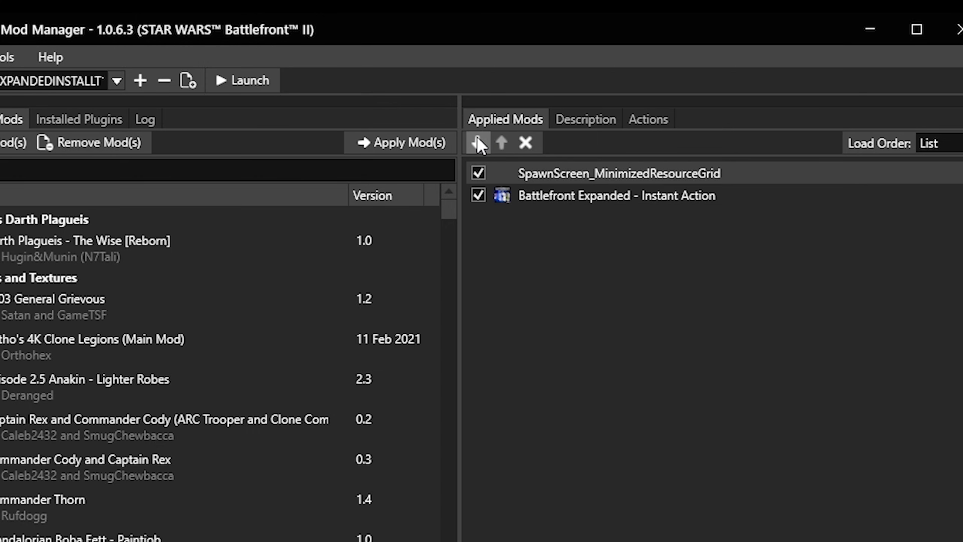
left_click(477, 143)
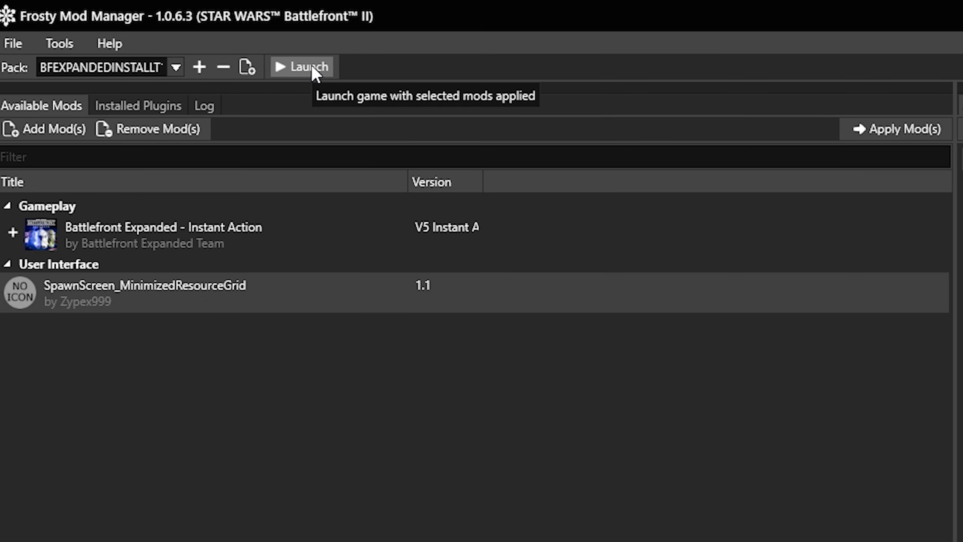
- Launch the game with the BFEXPANDEDINSTALLT1 pack's mods applied and close the STAR WARS Battlefront II window
left_click(310, 65)
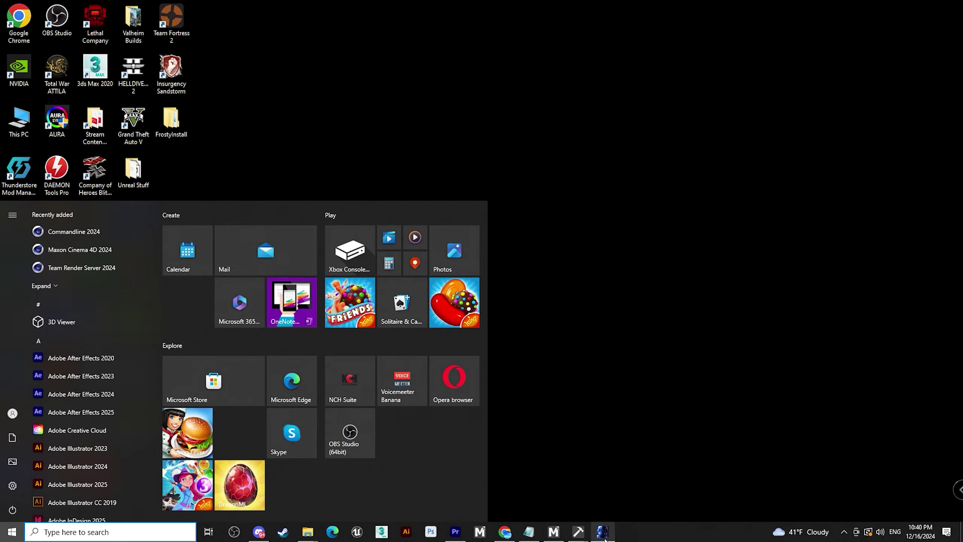
right_click(604, 531)
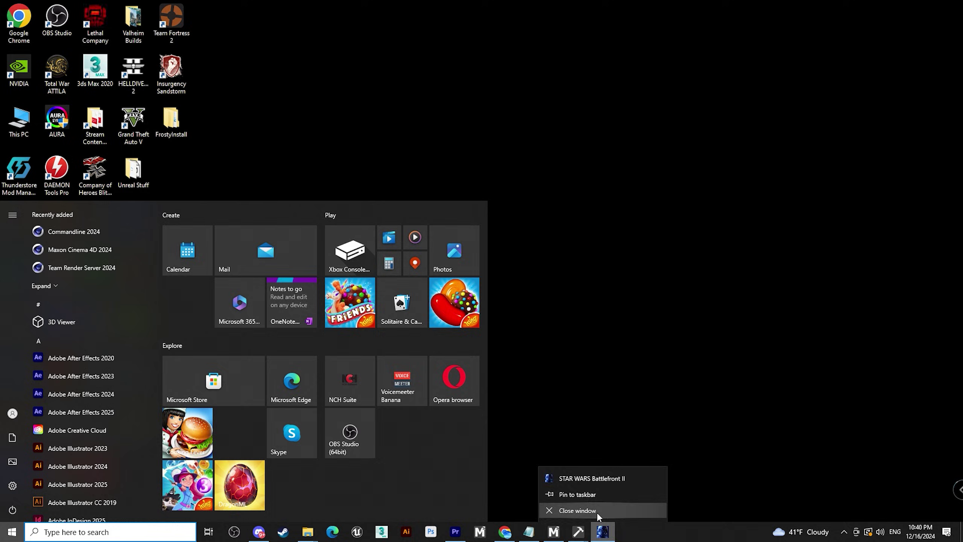
left_click(592, 497)
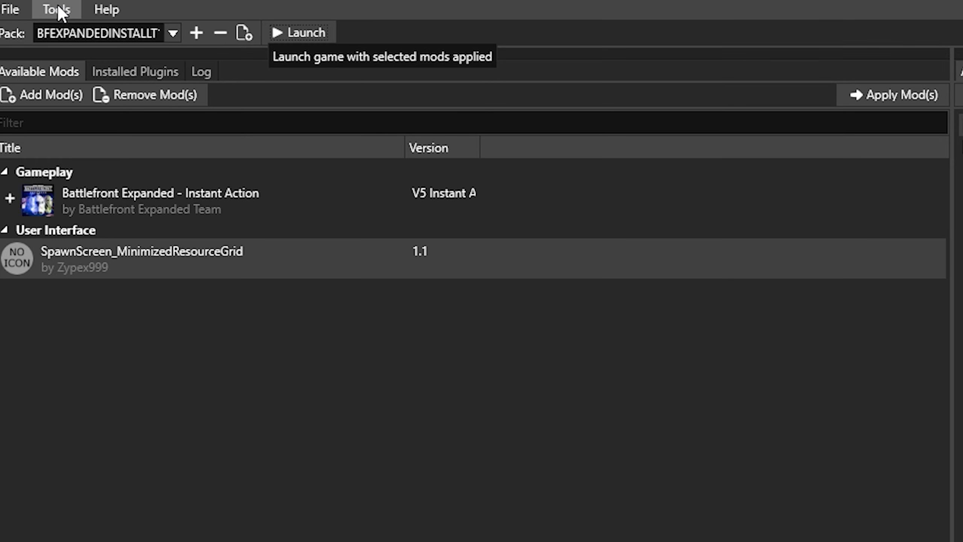
- Install BetterInitfs into the BFEXPANDEDINSTALLT1 ModData with Invisibility Fix, full resolution reflections and depth of field, and Disable HDR enabled
left_click(60, 10)
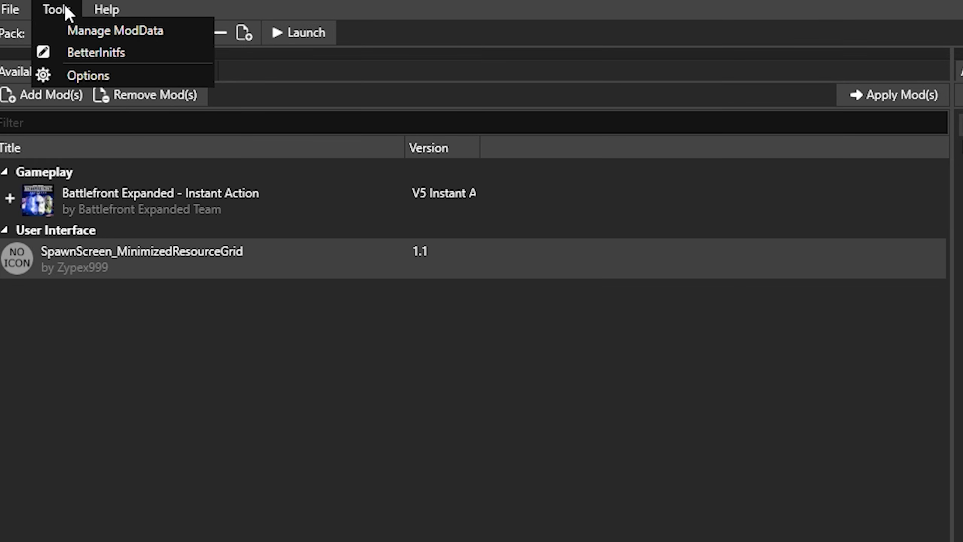
left_click(103, 54)
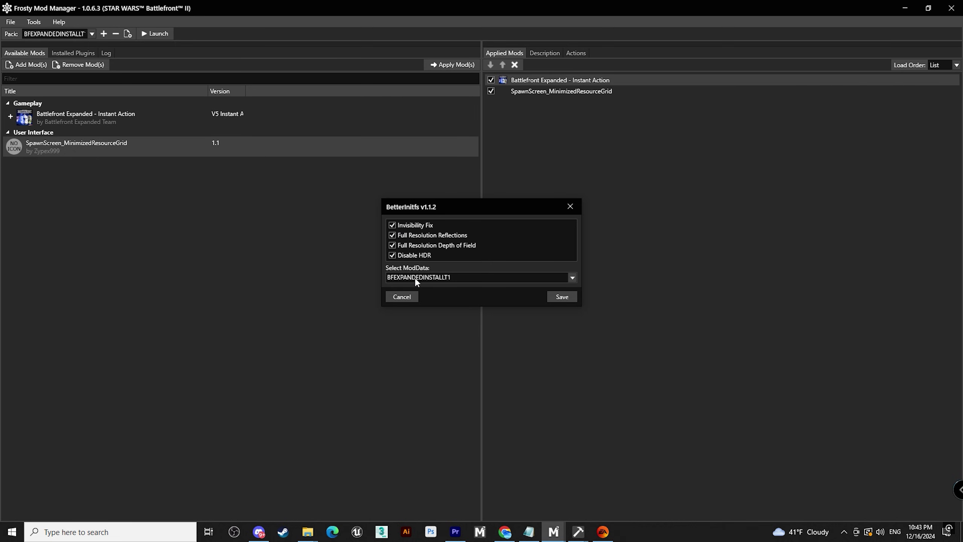
left_click(555, 298)
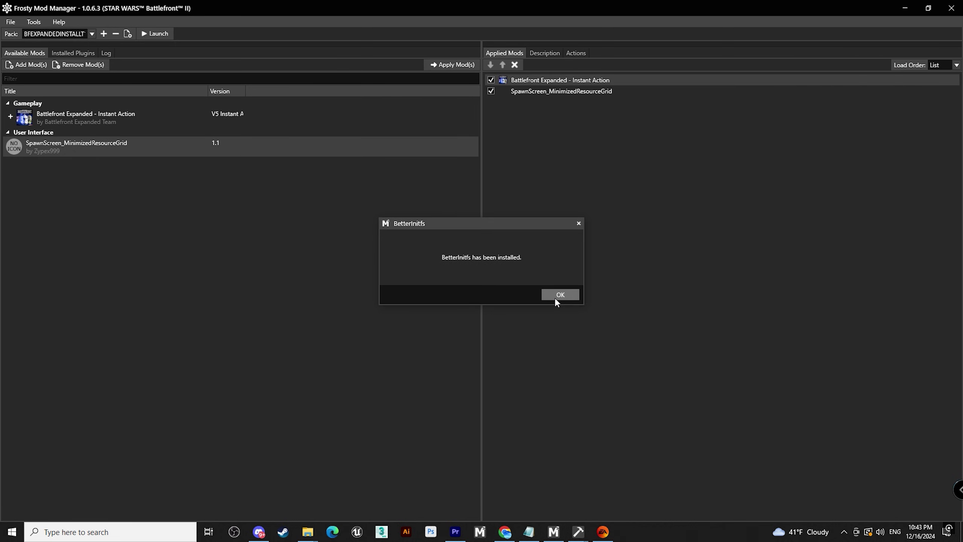
left_click(554, 297)
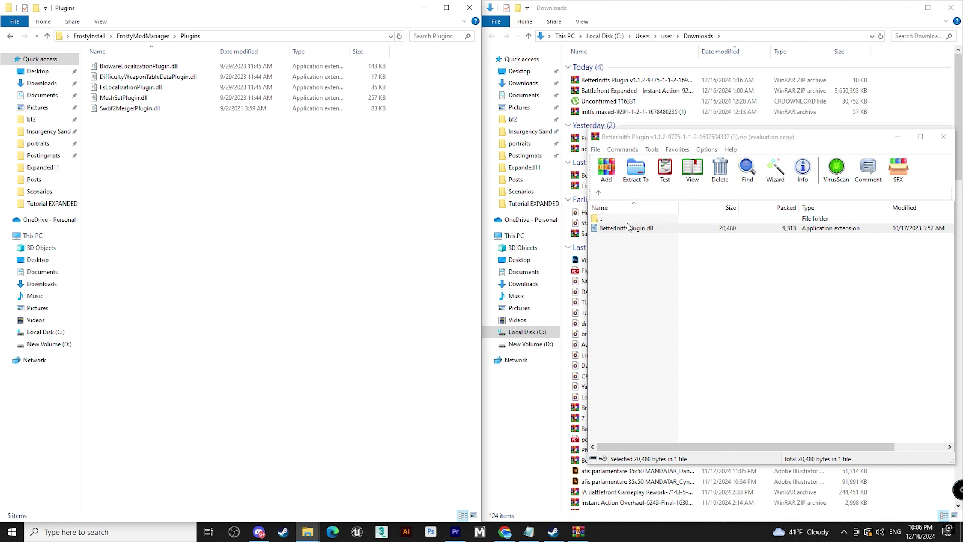
- Extract BetterInitfsPlugin.dll from its archive into FrostyModManager's Plugins folder and return to the FrostyModManager folder
left_click_drag(628, 227, 214, 192)
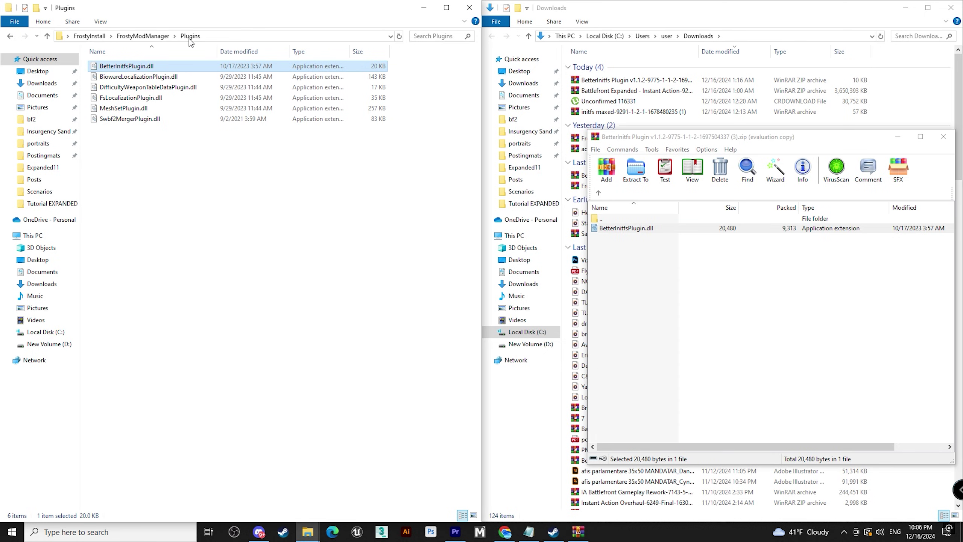
left_click(143, 36)
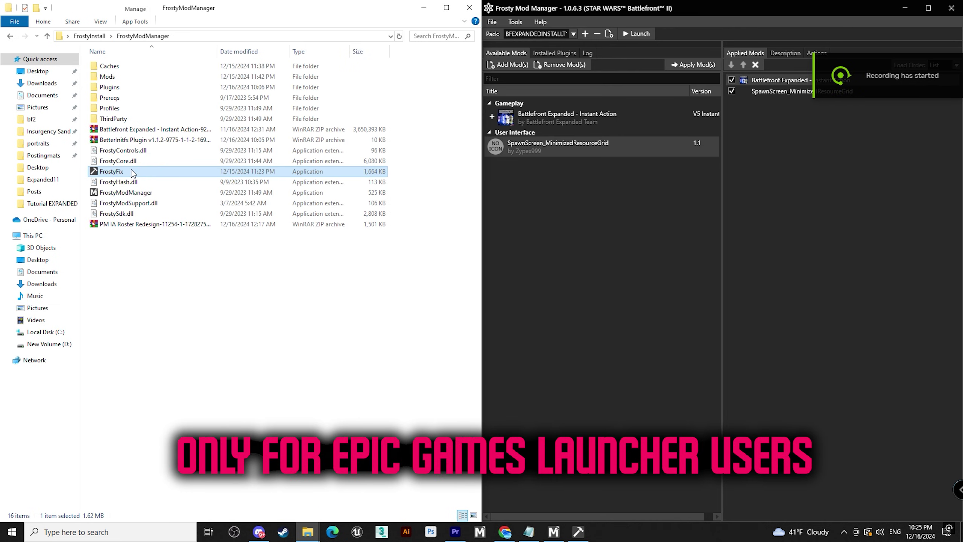
- Run FrostyFix from the FrostyModManager folder as administrator
right_click(133, 173)
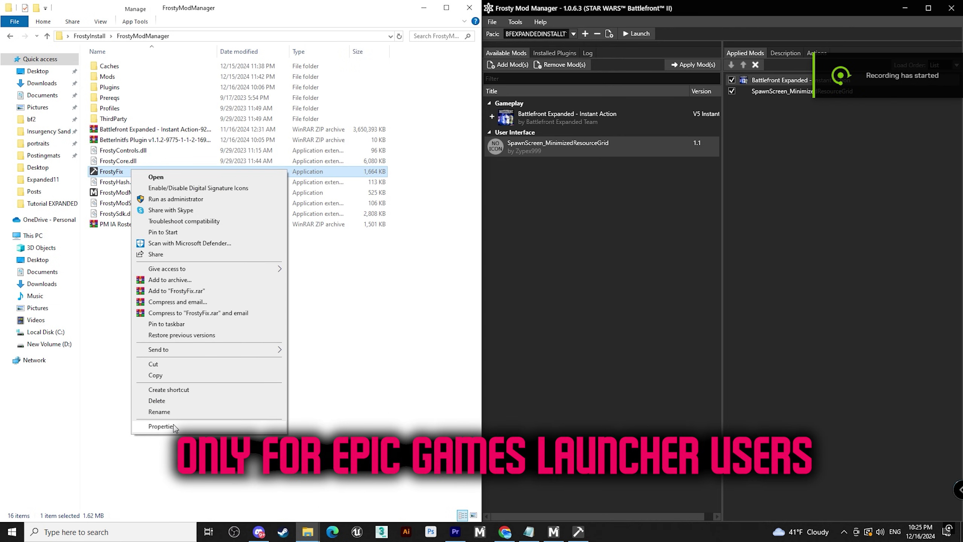
left_click(176, 198)
left_click(408, 337)
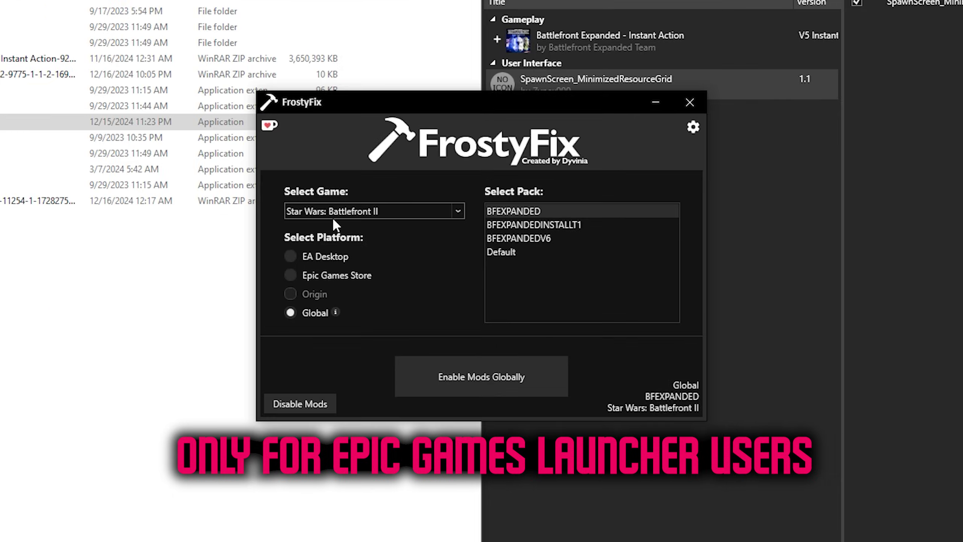
- In FrostyFix, enable mods globally for Star Wars: Battlefront II with the BFEXPANDEDINSTALLT1 pack and the Global platform
left_click(380, 231)
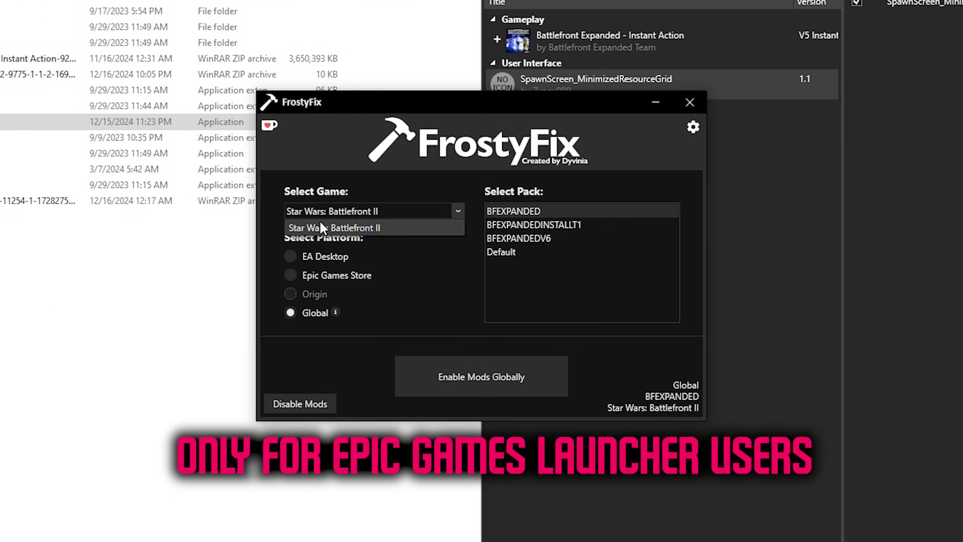
left_click(315, 229)
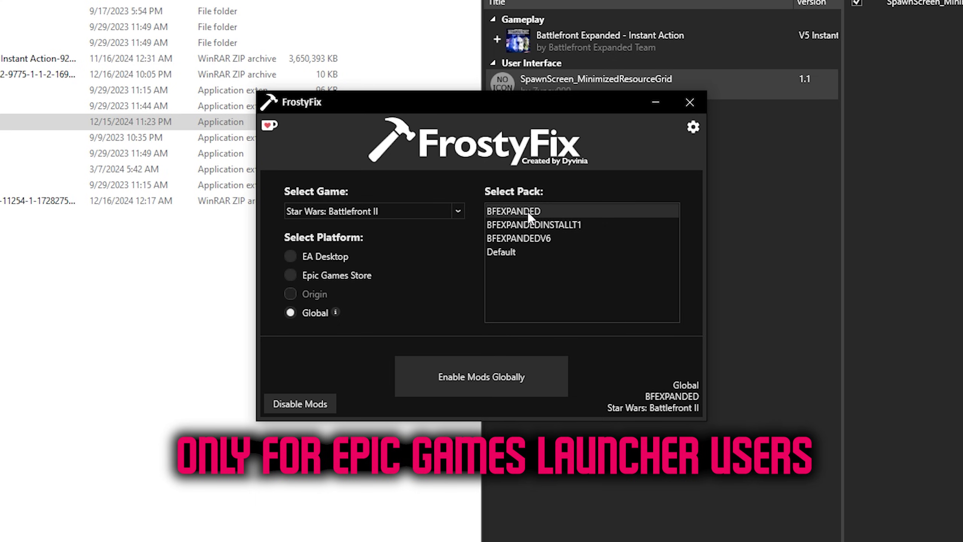
left_click(538, 228)
left_click(314, 256)
left_click(307, 315)
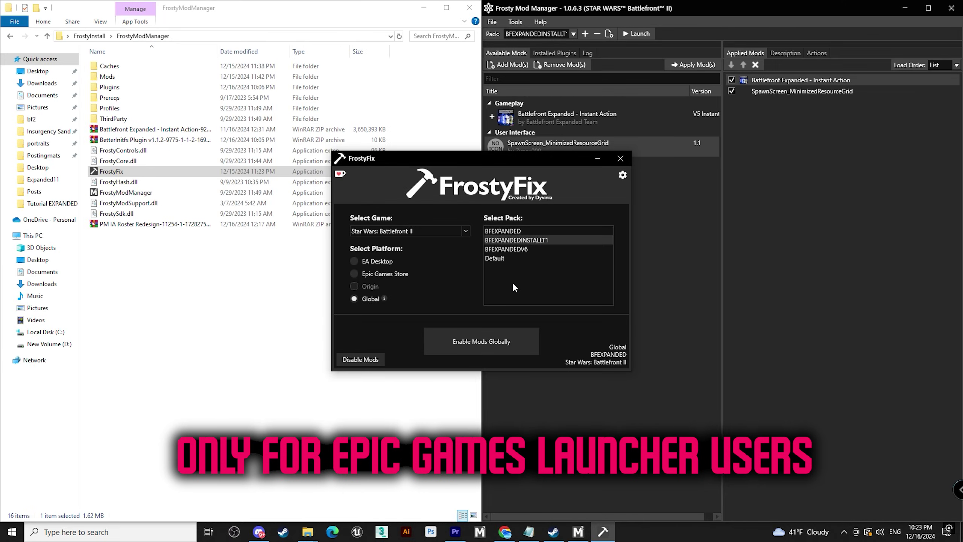
left_click(477, 341)
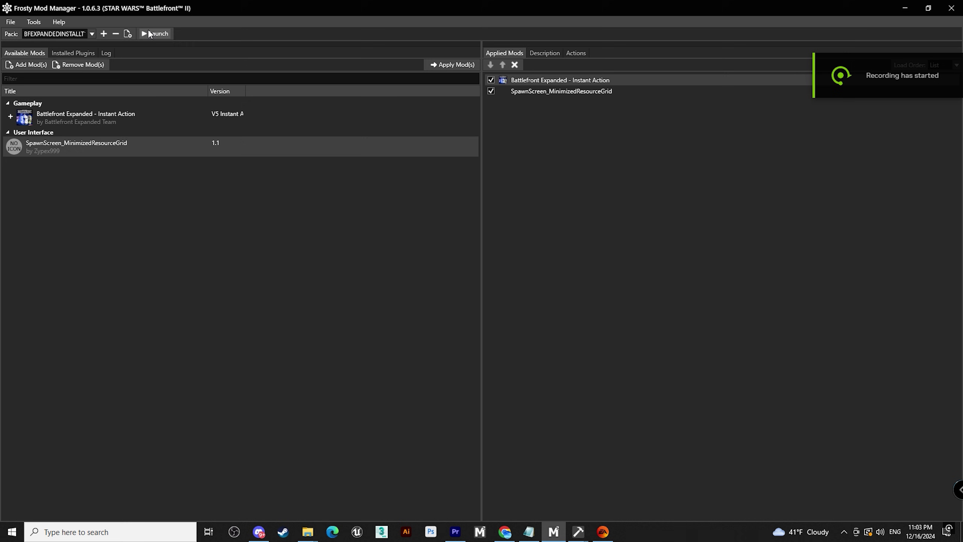
- Launch the modded game from Frosty Mod Manager and open the blue-skinned, hat-wearing hero in the Collection
left_click(150, 34)
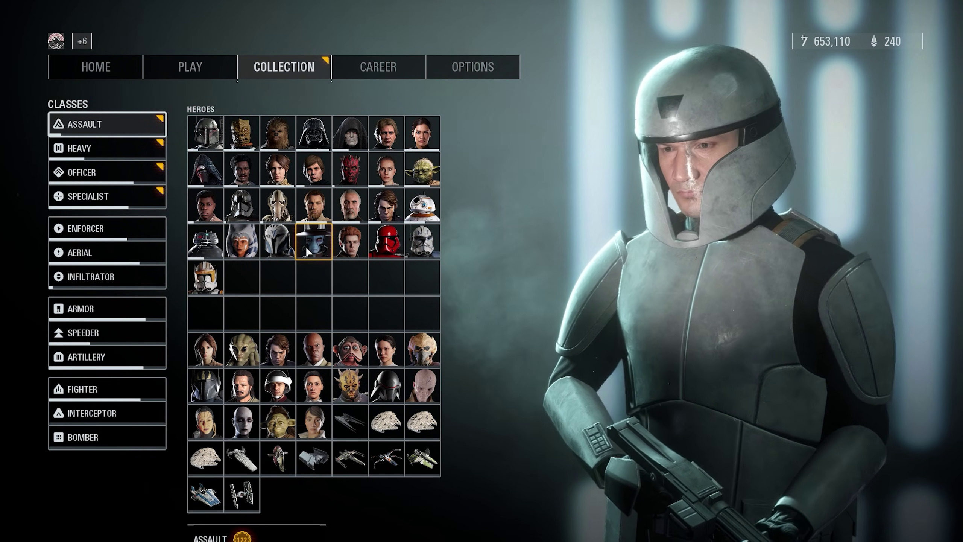
left_click(306, 246)
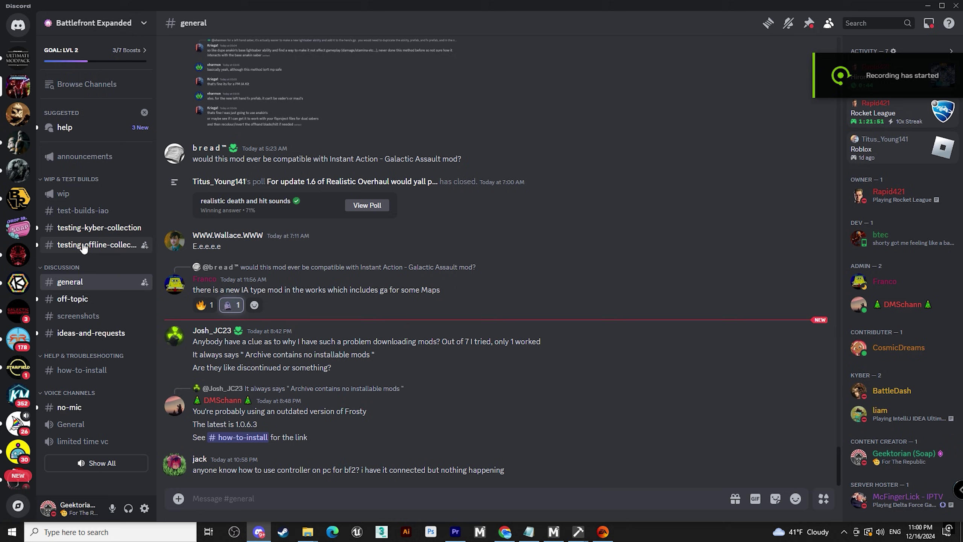
- Switch to Discord and open the test-builds-iao channel of the Battlefront Expanded server
left_click(85, 213)
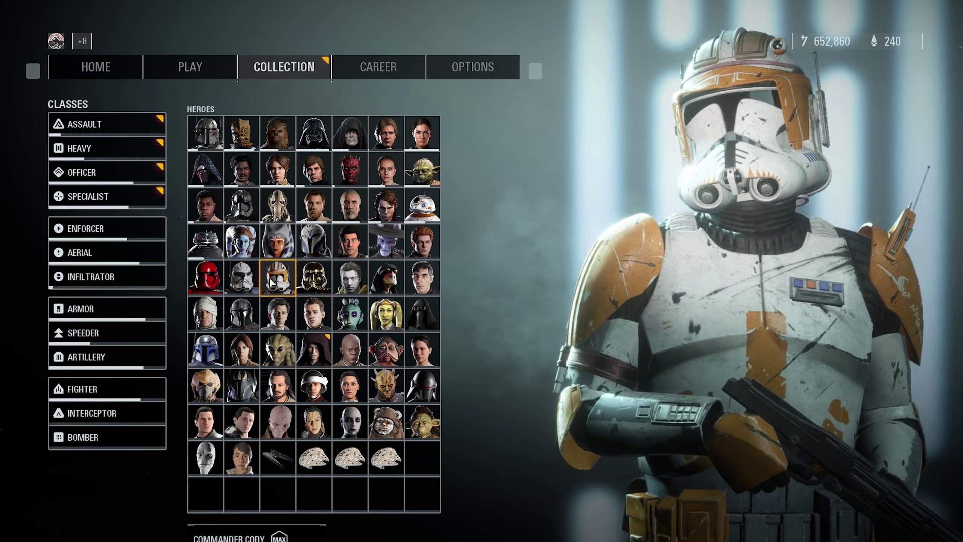
- In the game's Collection, preview Commander Cody's Phase I and Imperial Commander appearances and leave his appearance list
left_click(272, 282)
left_click(182, 152)
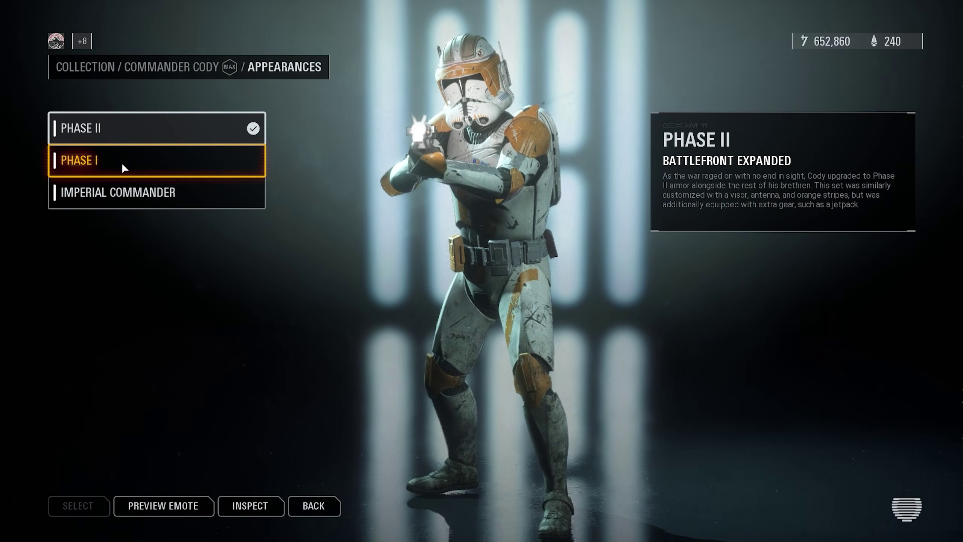
left_click(122, 163)
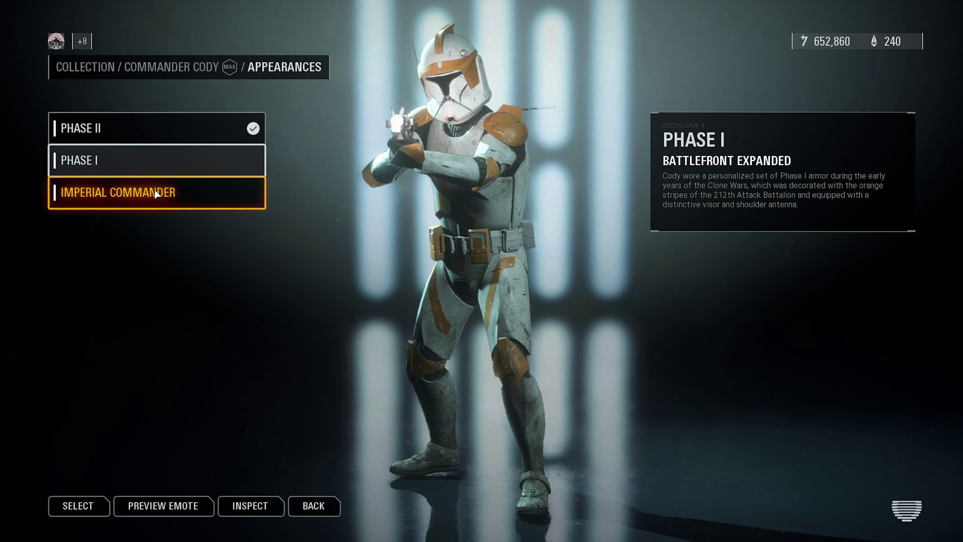
left_click(157, 194)
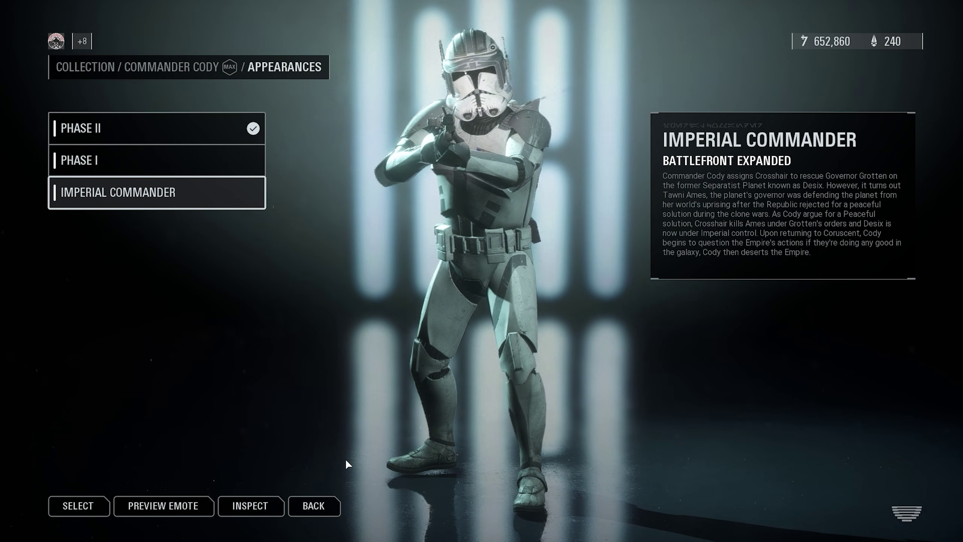
left_click(322, 508)
left_click(163, 507)
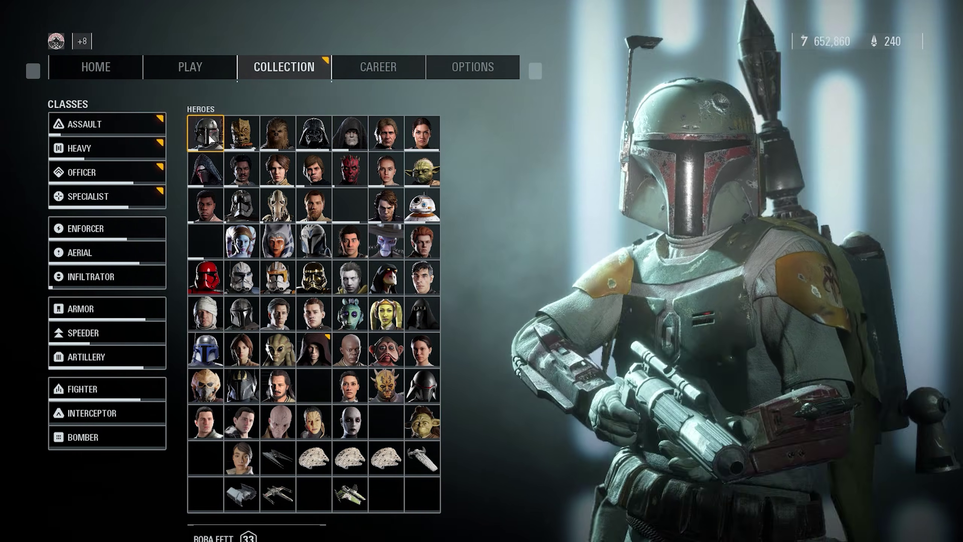
- Open Boba Fett's appearances in the Collection and view the Pursuit appearance
left_click(211, 140)
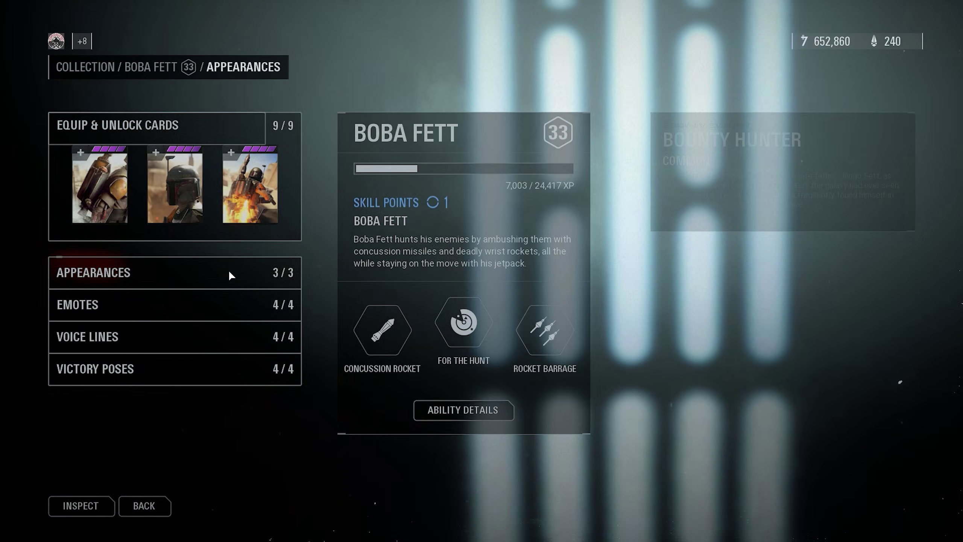
left_click(228, 271)
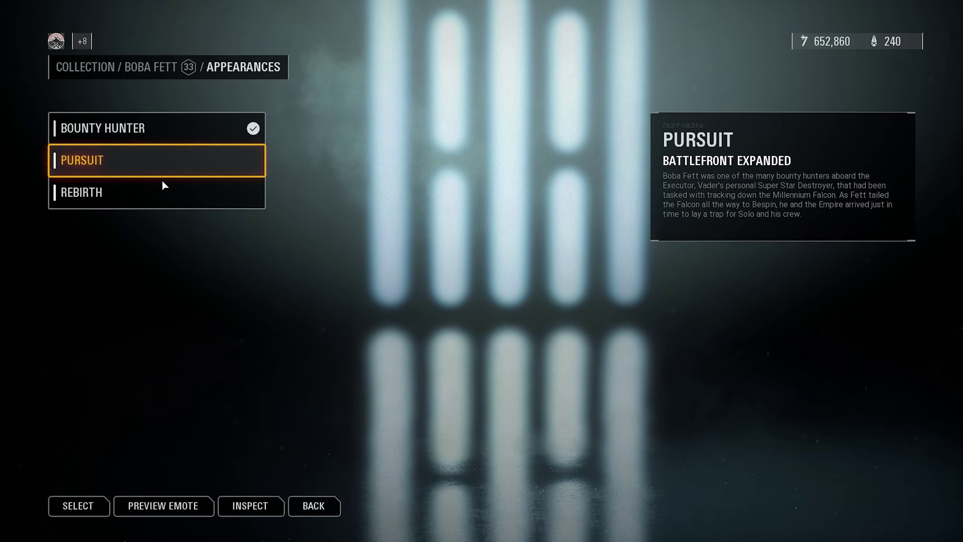